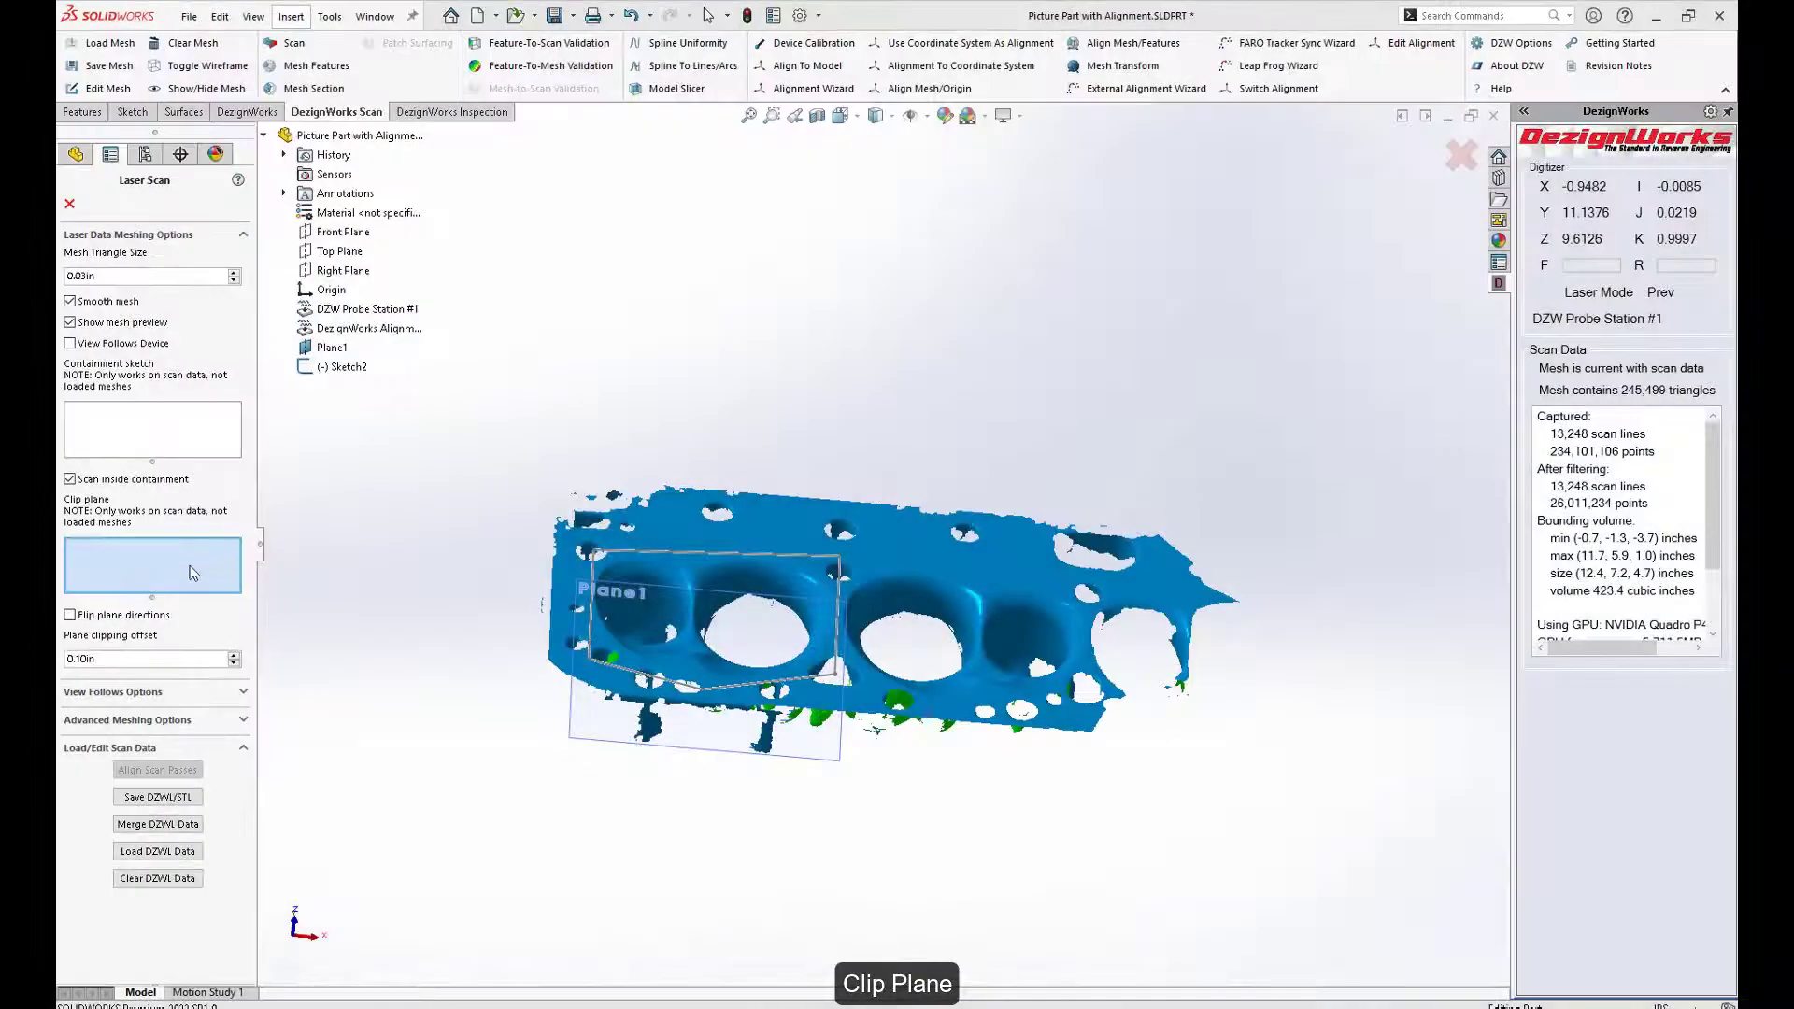
- Clip the scan with Plane1 and contain it within Sketch2, leaving 59,808 triangles
{"action": "left_click", "coordinate": [702, 745]}
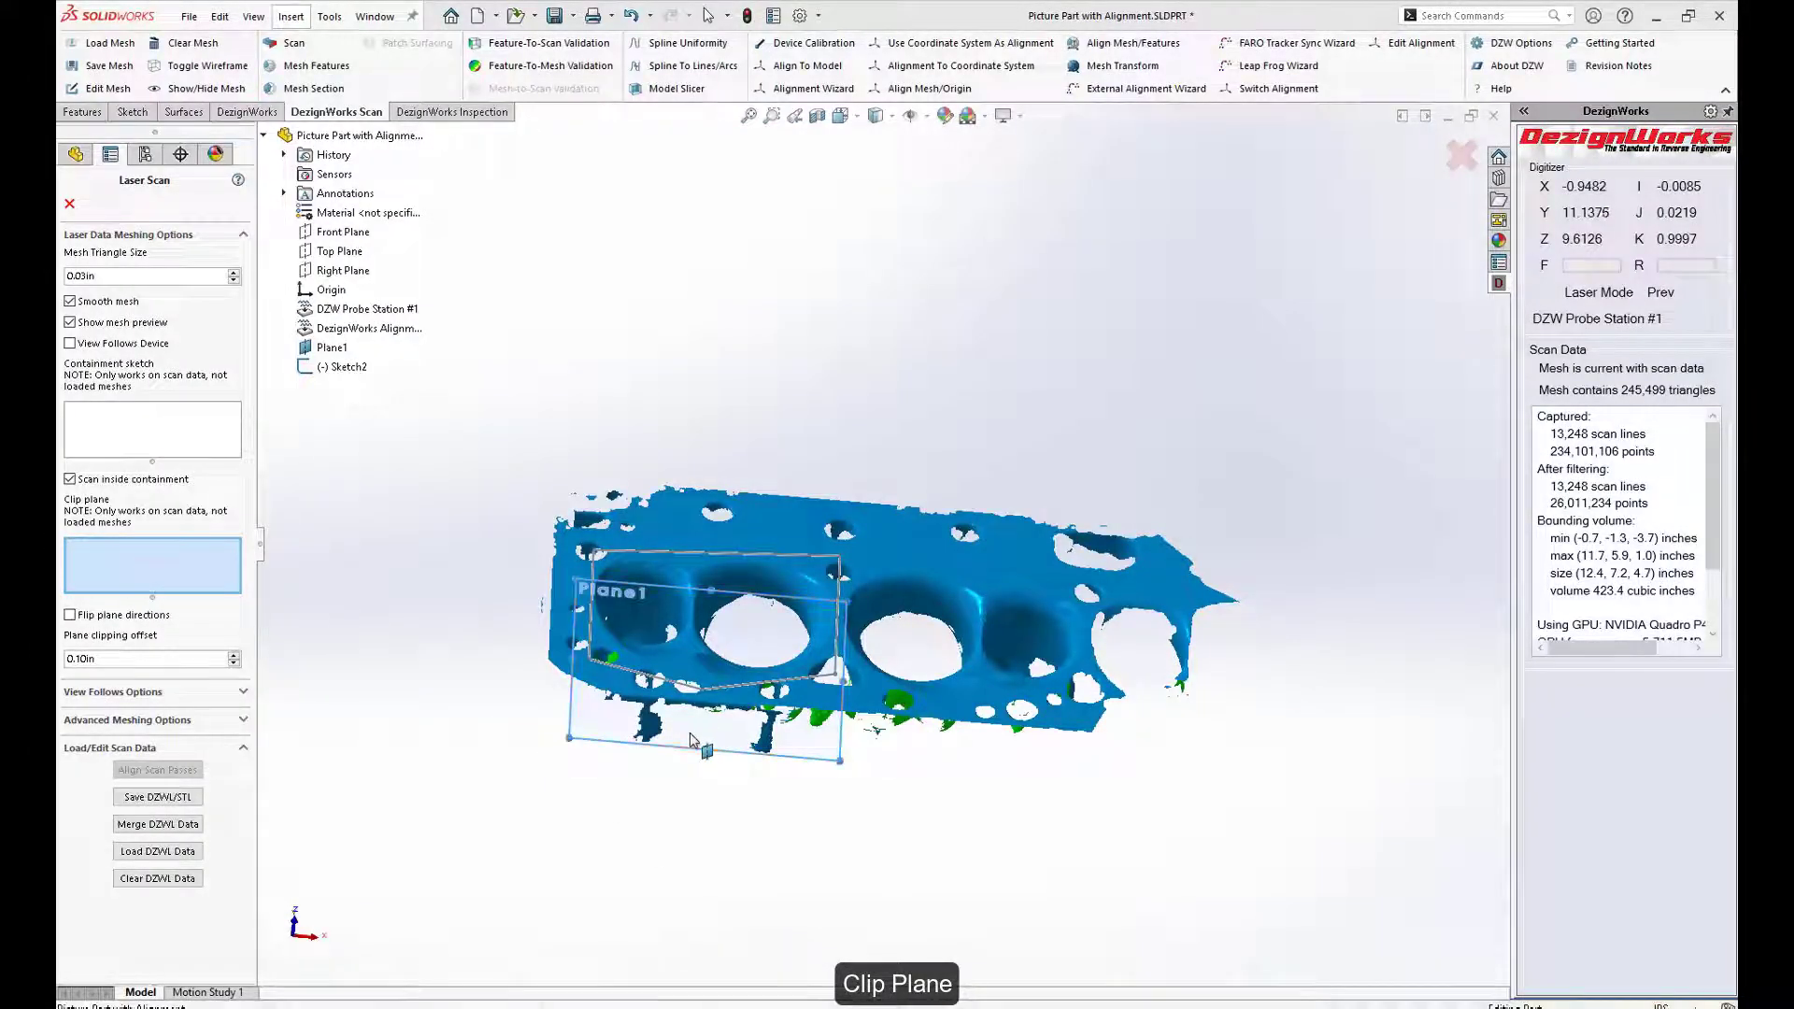
{"action": "left_click", "coordinate": [199, 433]}
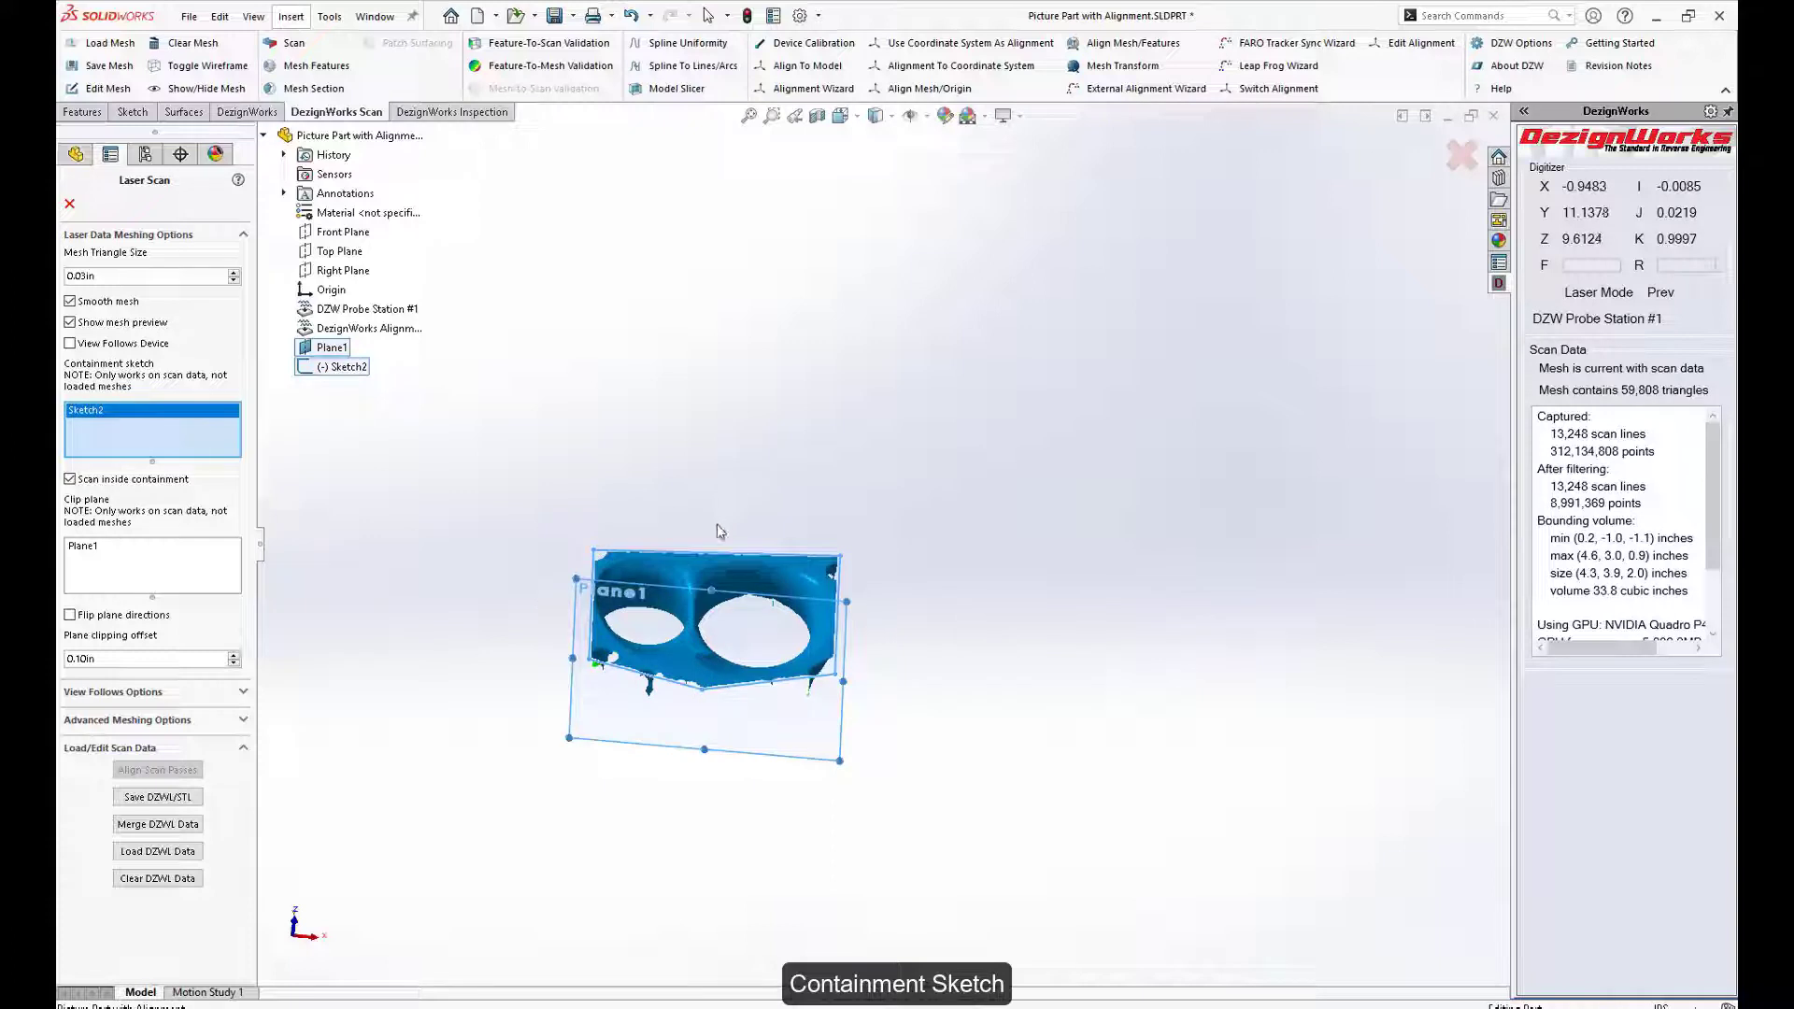
- Lower the mesh triangle size from 0.03in through 0.015in to 0.01in, inspecting the refined mesh
{"action": "scroll", "coordinate": [733, 625], "scroll_direction": "down", "scroll_amount": 5}
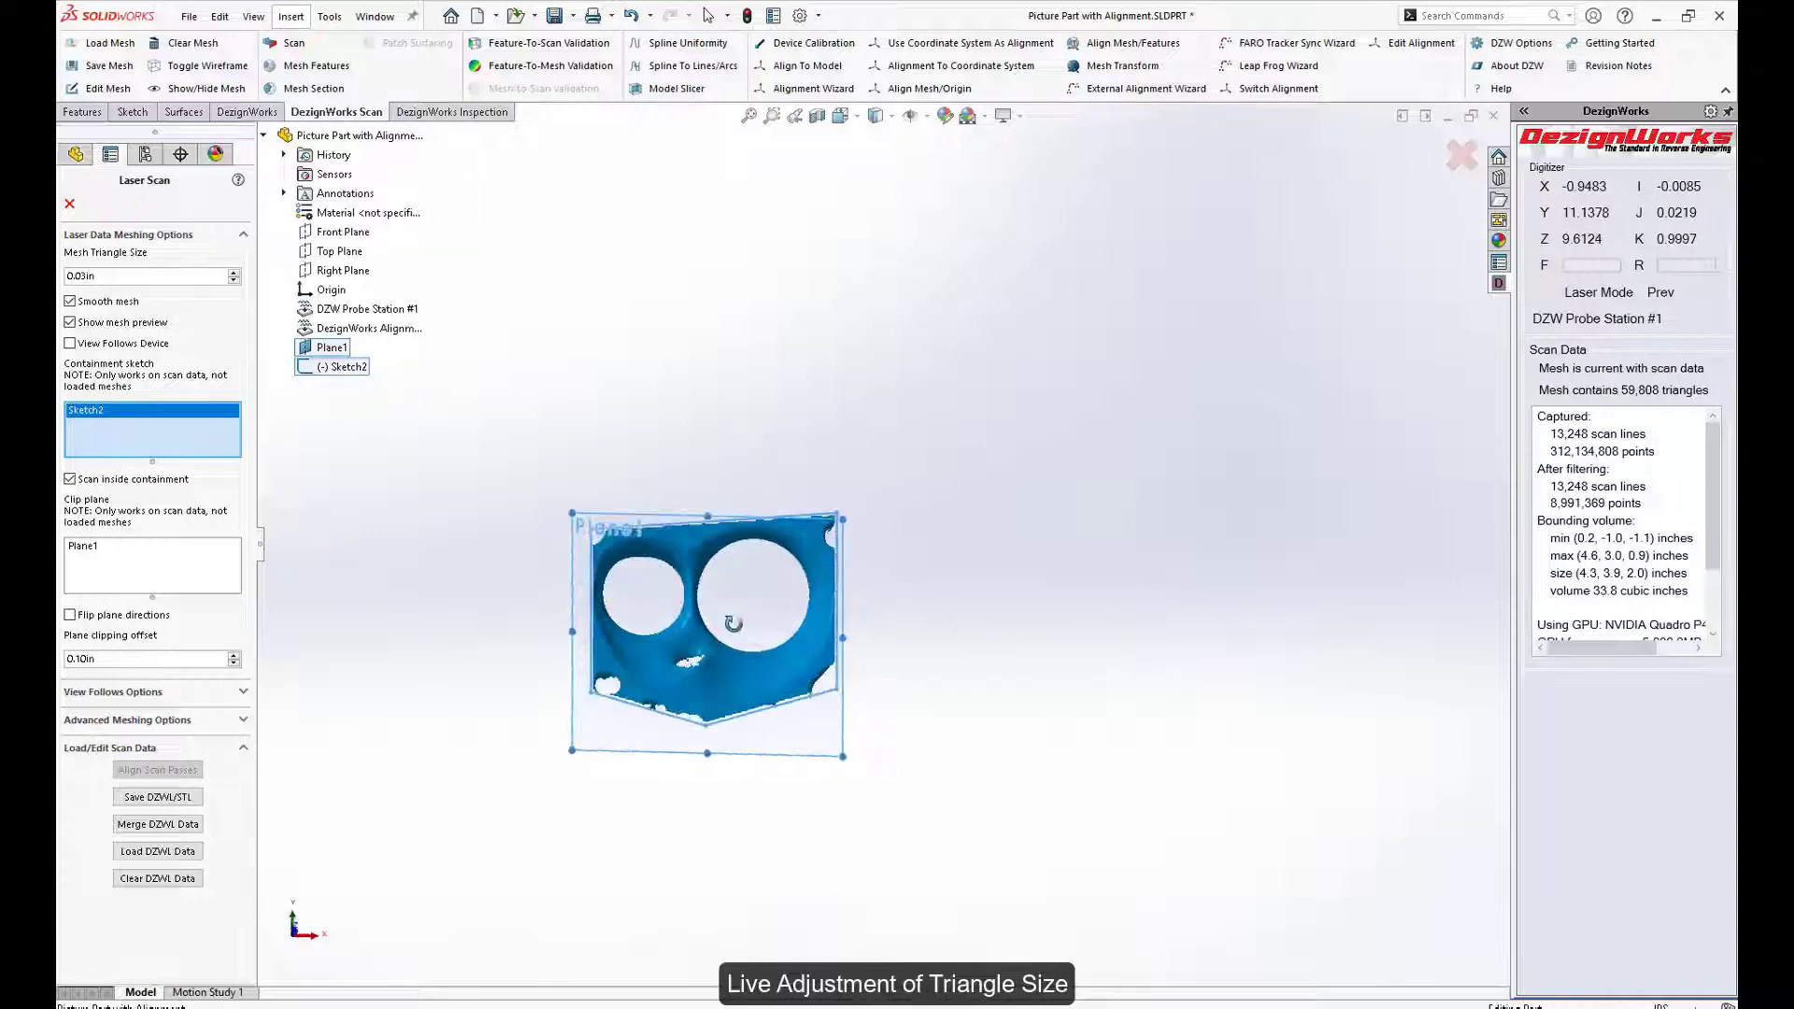
{"action": "scroll", "coordinate": [753, 620], "scroll_direction": "down", "scroll_amount": 2}
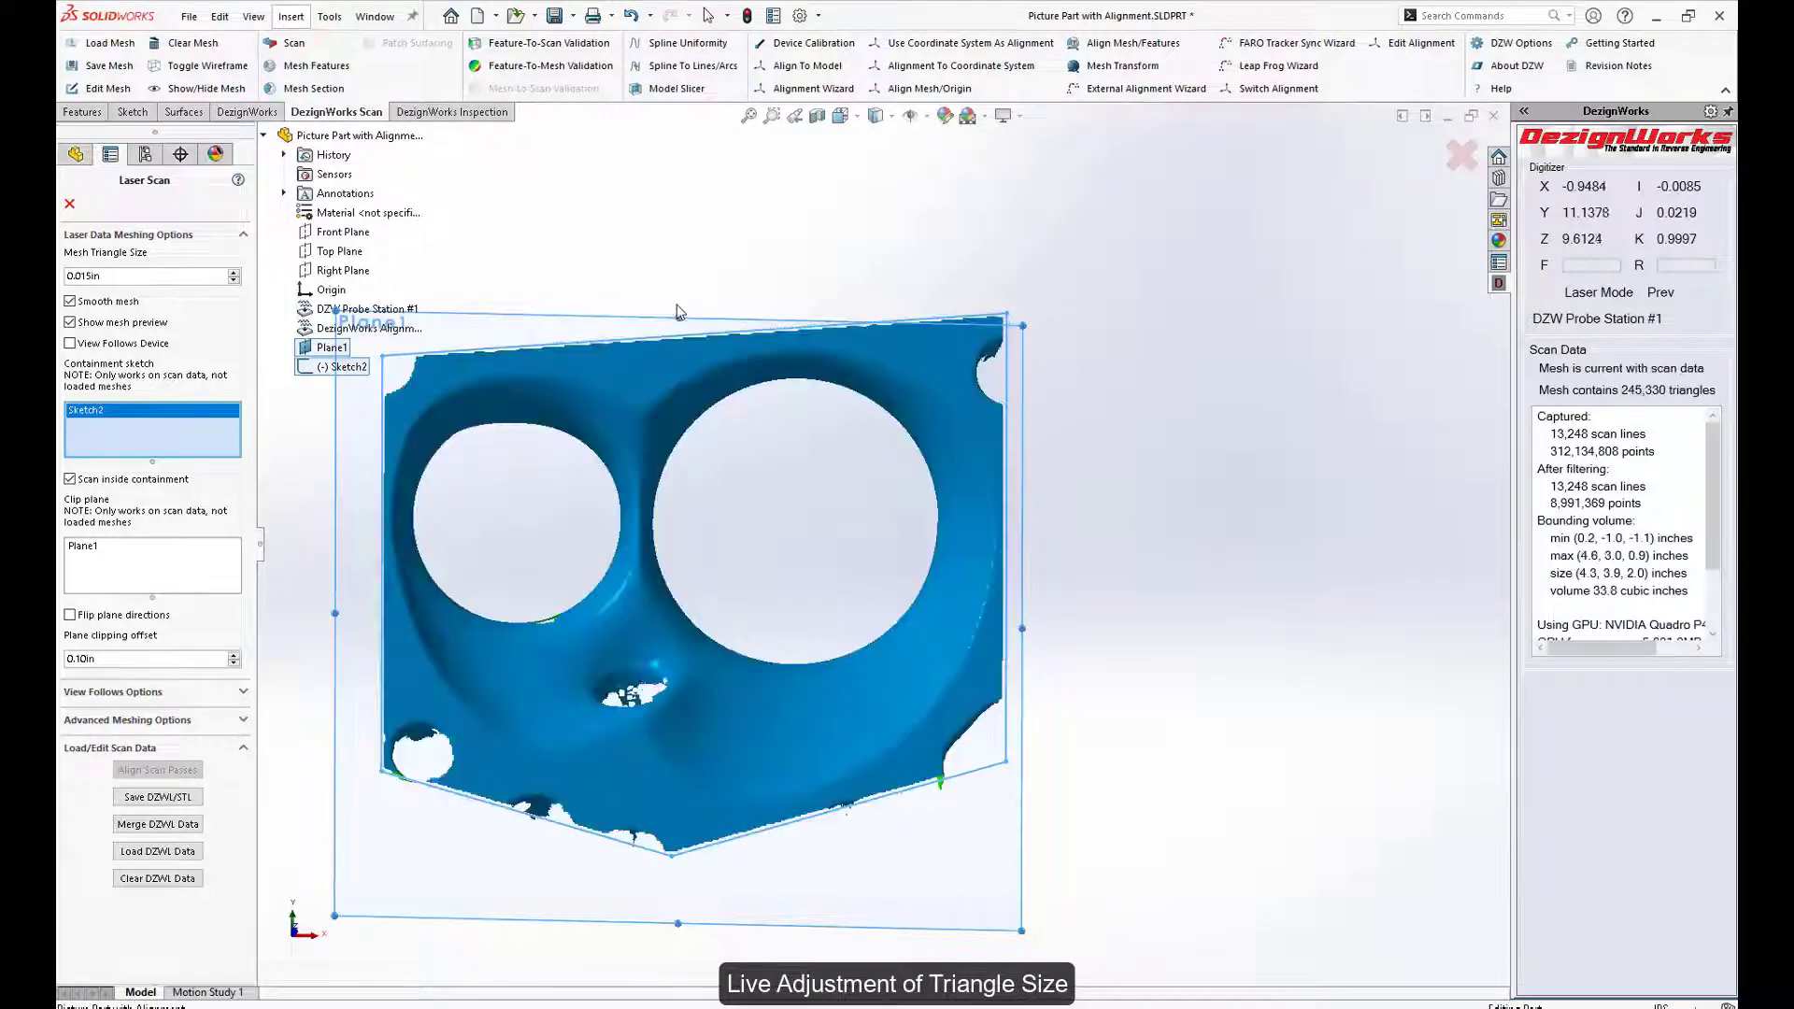
{"action": "scroll", "coordinate": [675, 560], "scroll_direction": "down", "scroll_amount": 3}
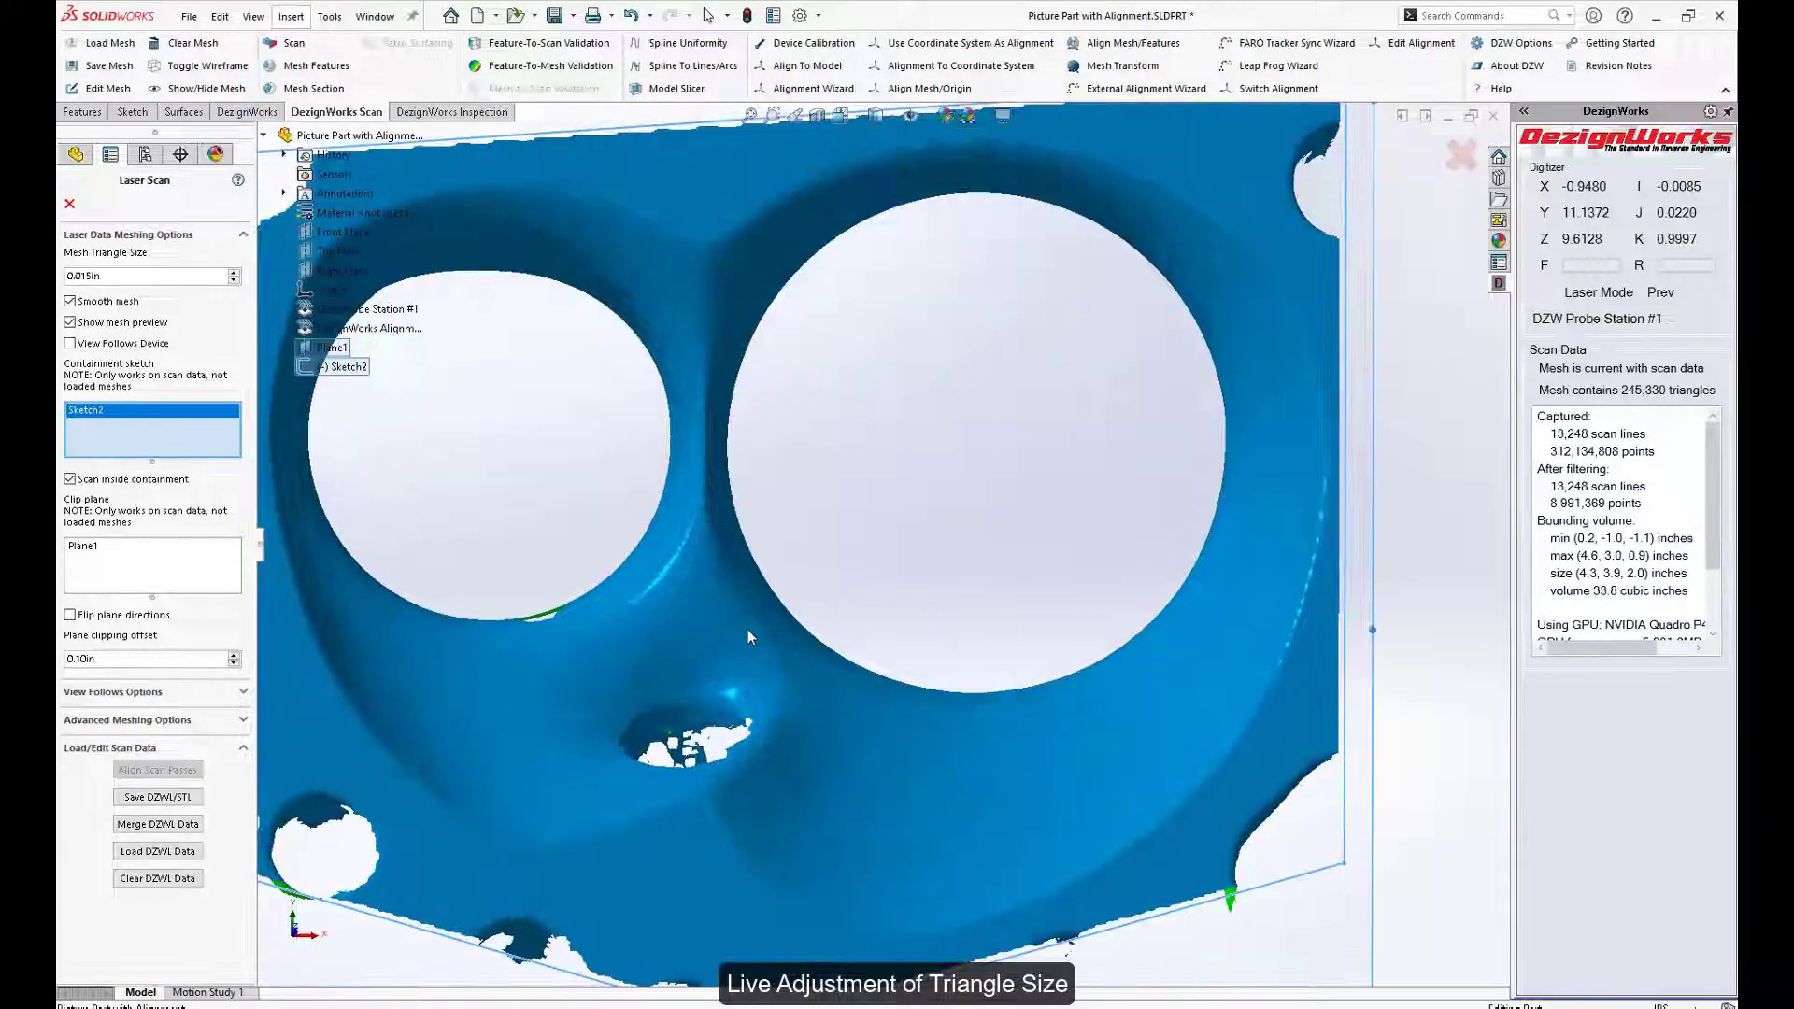
{"action": "middle_click_drag", "start_coordinate": [748, 629], "coordinate": [762, 451]}
{"action": "scroll", "coordinate": [717, 540], "scroll_direction": "up", "scroll_amount": 3}
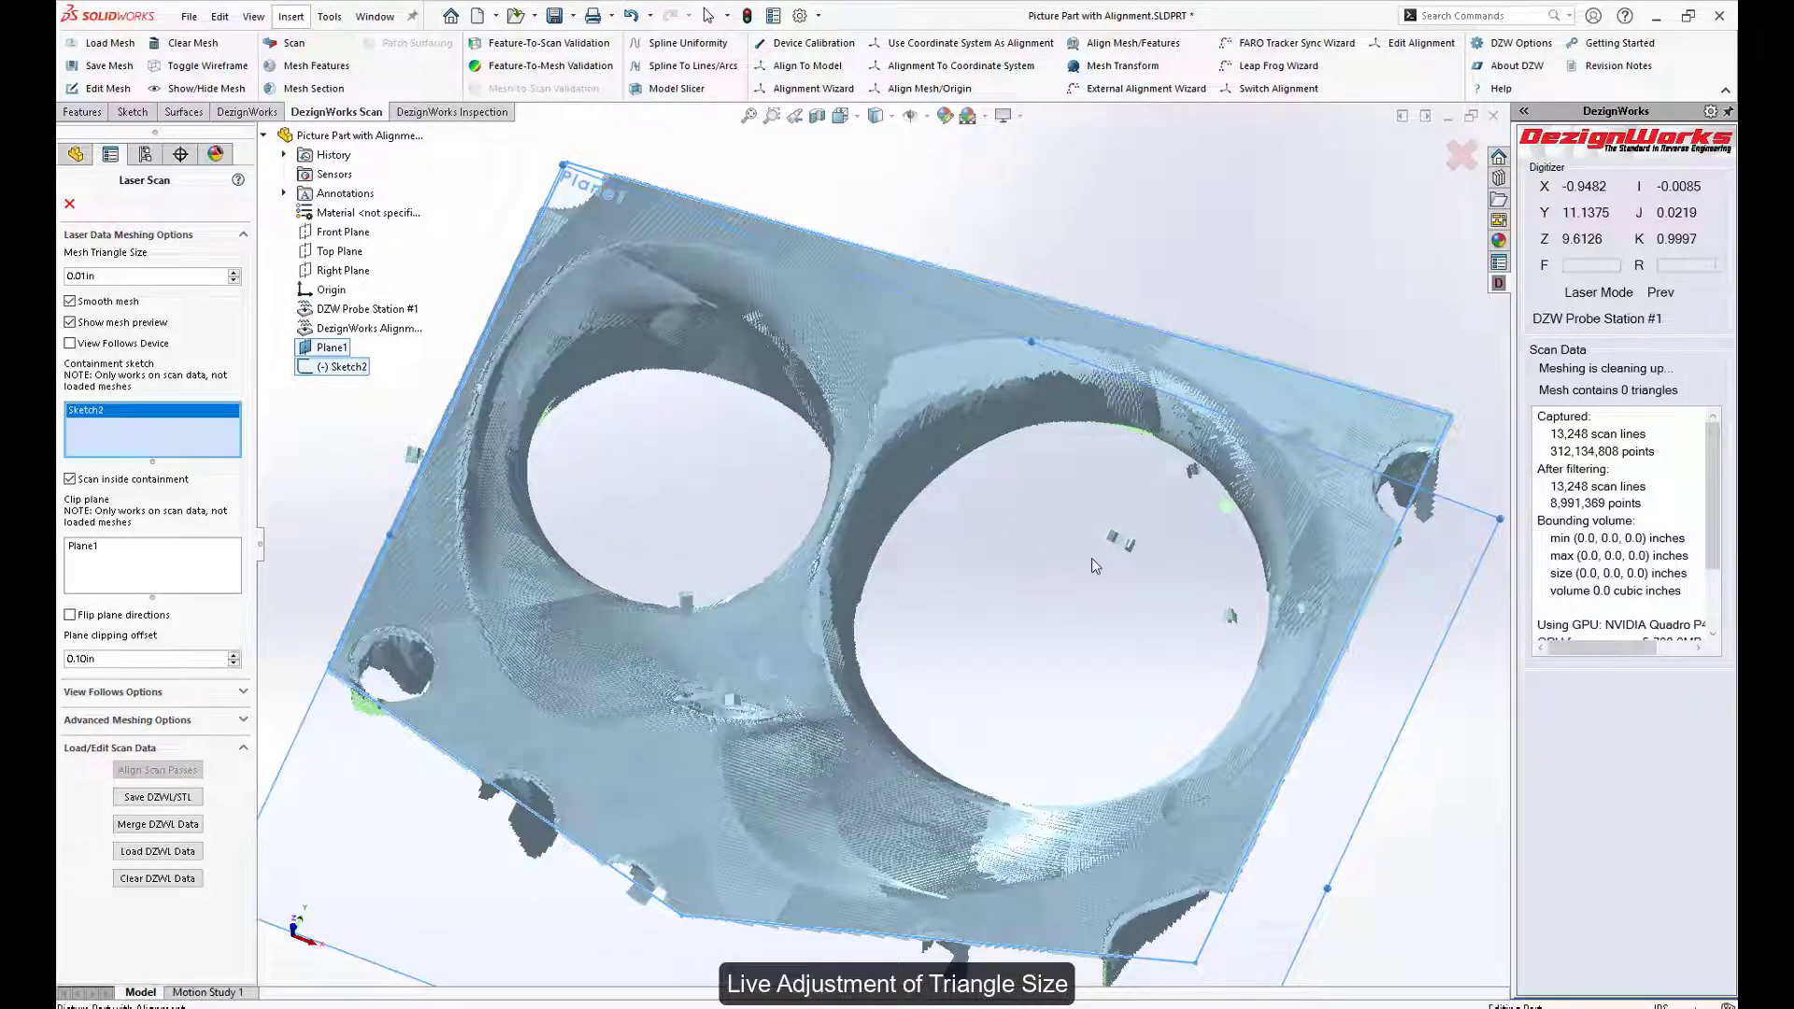
{"action": "middle_click_drag", "start_coordinate": [985, 642], "coordinate": [940, 644]}
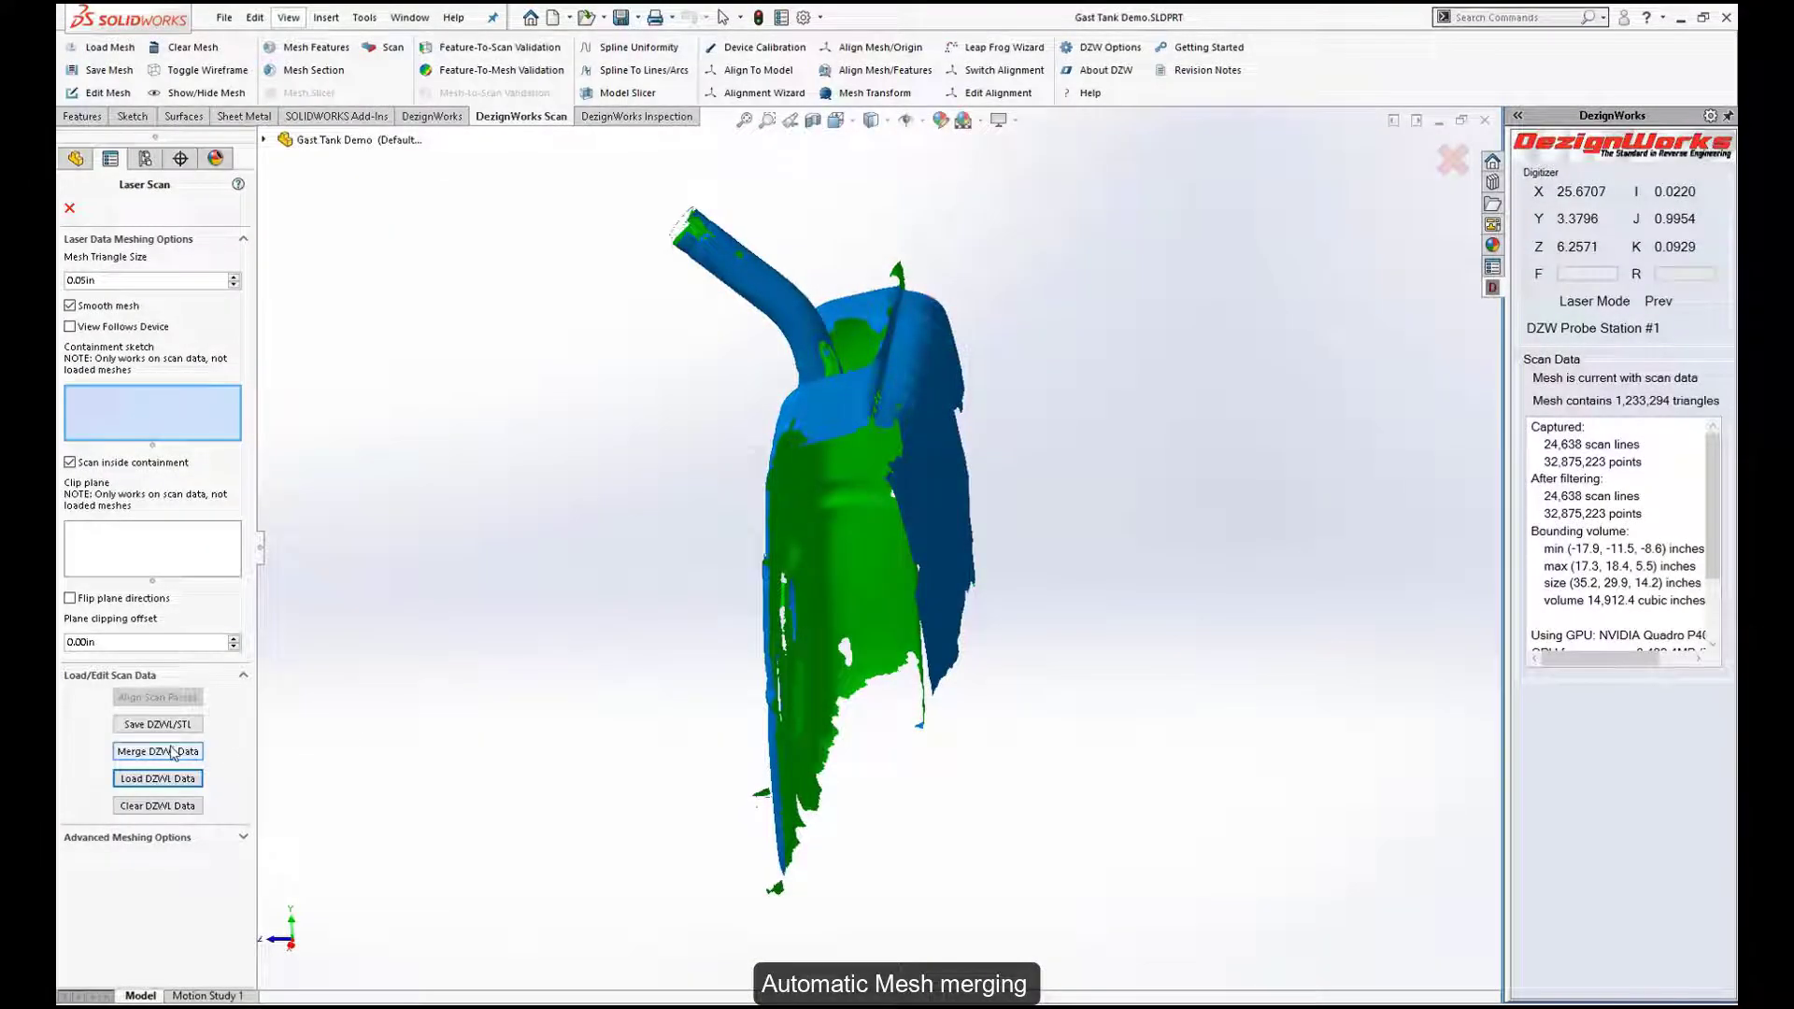
- Load Gas Tank Scan Side 2 050.dzwl through Merge DZWL Data
{"action": "left_click", "coordinate": [176, 753]}
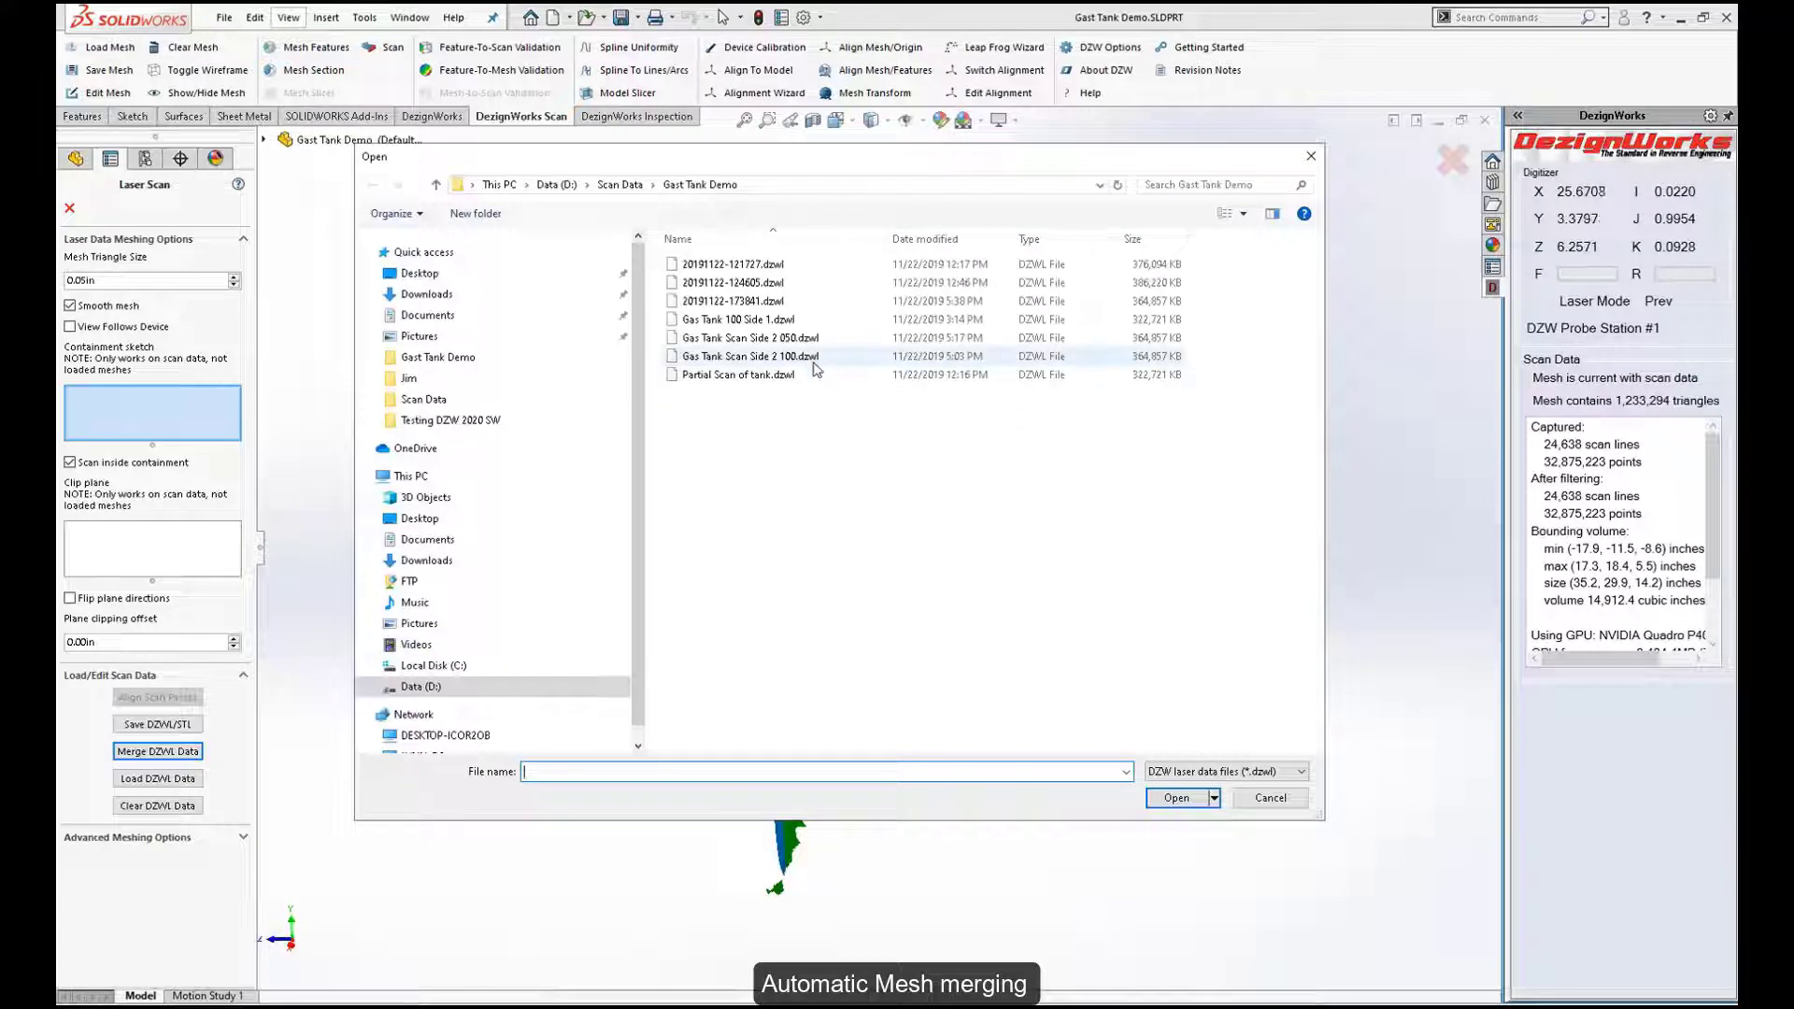
{"action": "left_click", "coordinate": [788, 338]}
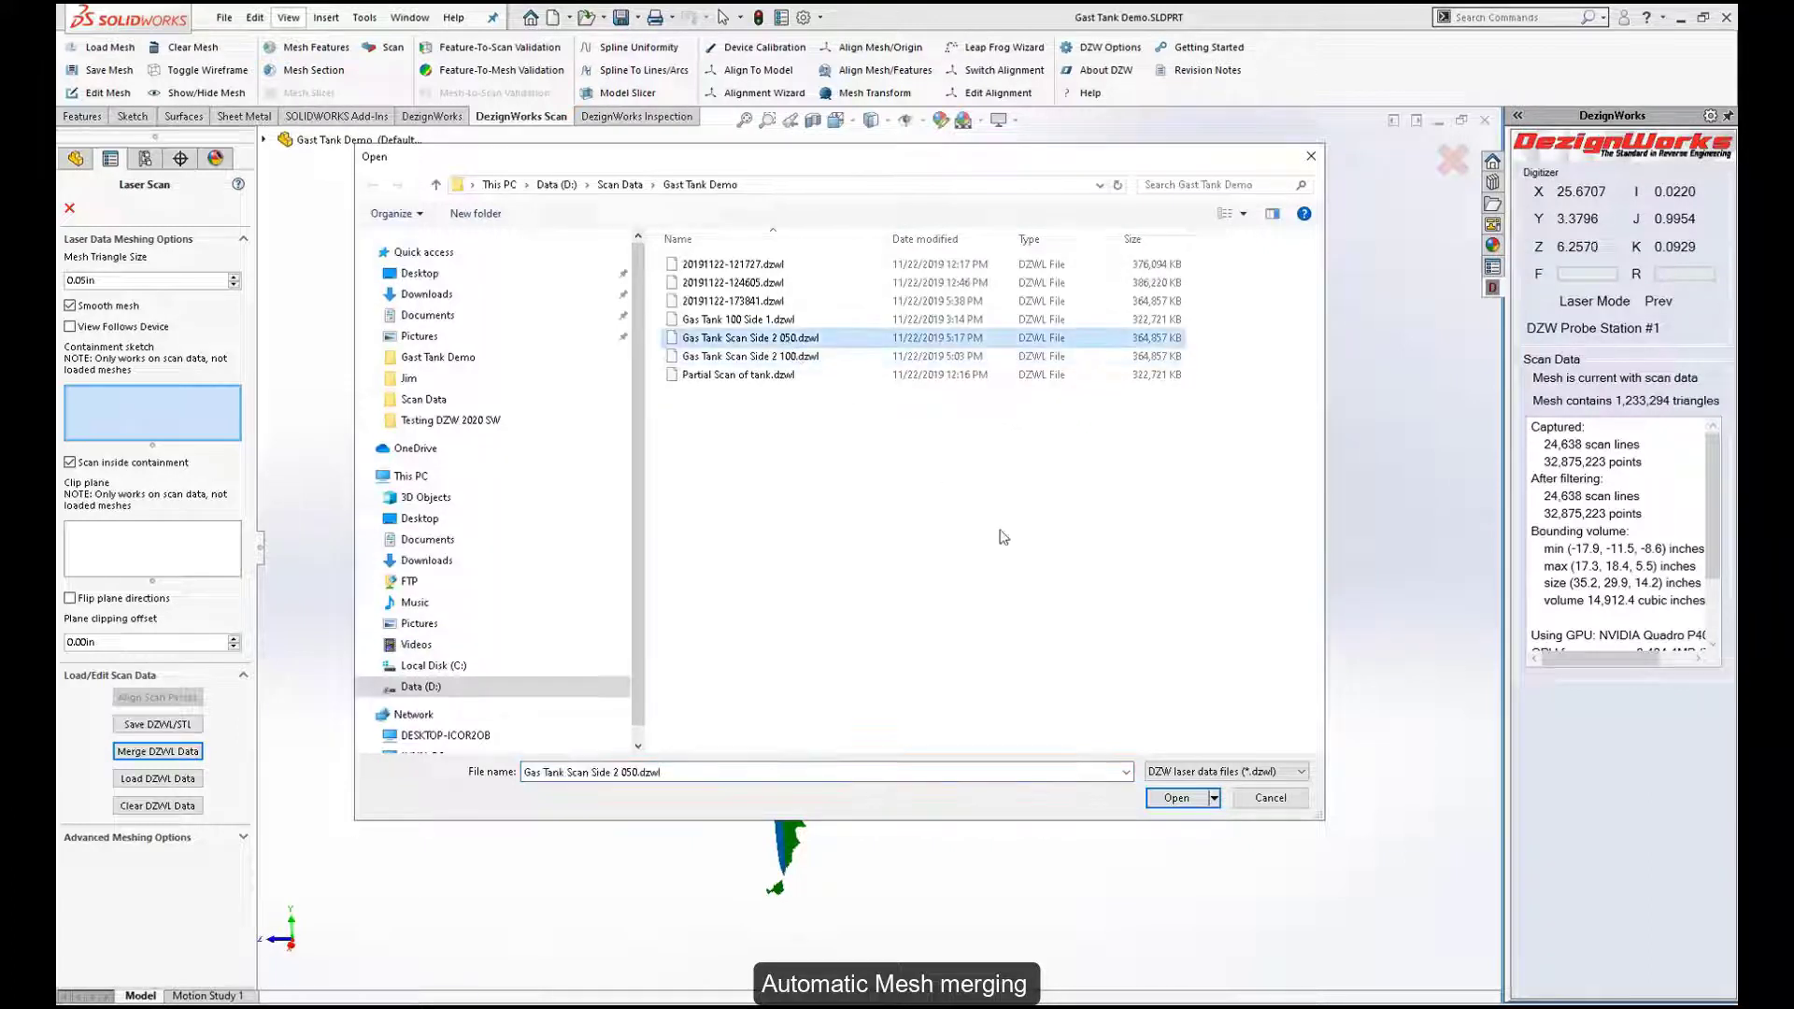
{"action": "left_click", "coordinate": [1177, 798]}
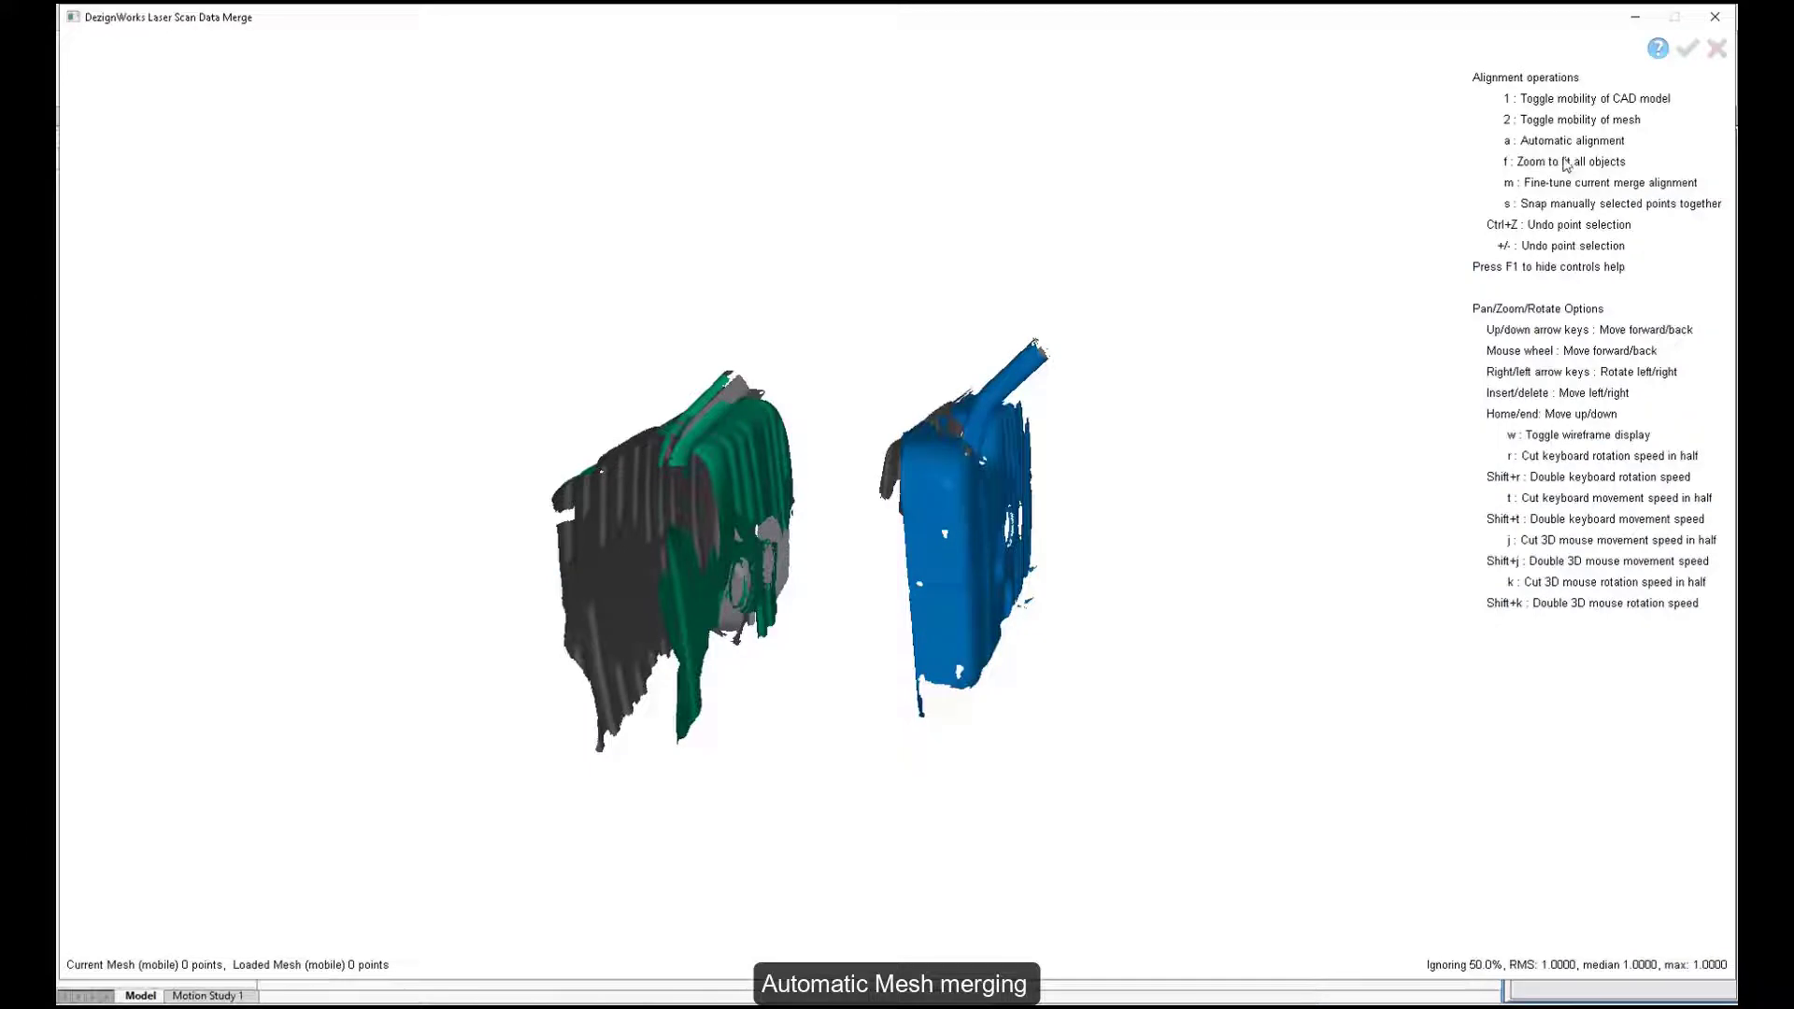
- Auto-align the two tank scans, then rotate and zoom in to check the overlap
{"action": "key", "text": "a"}
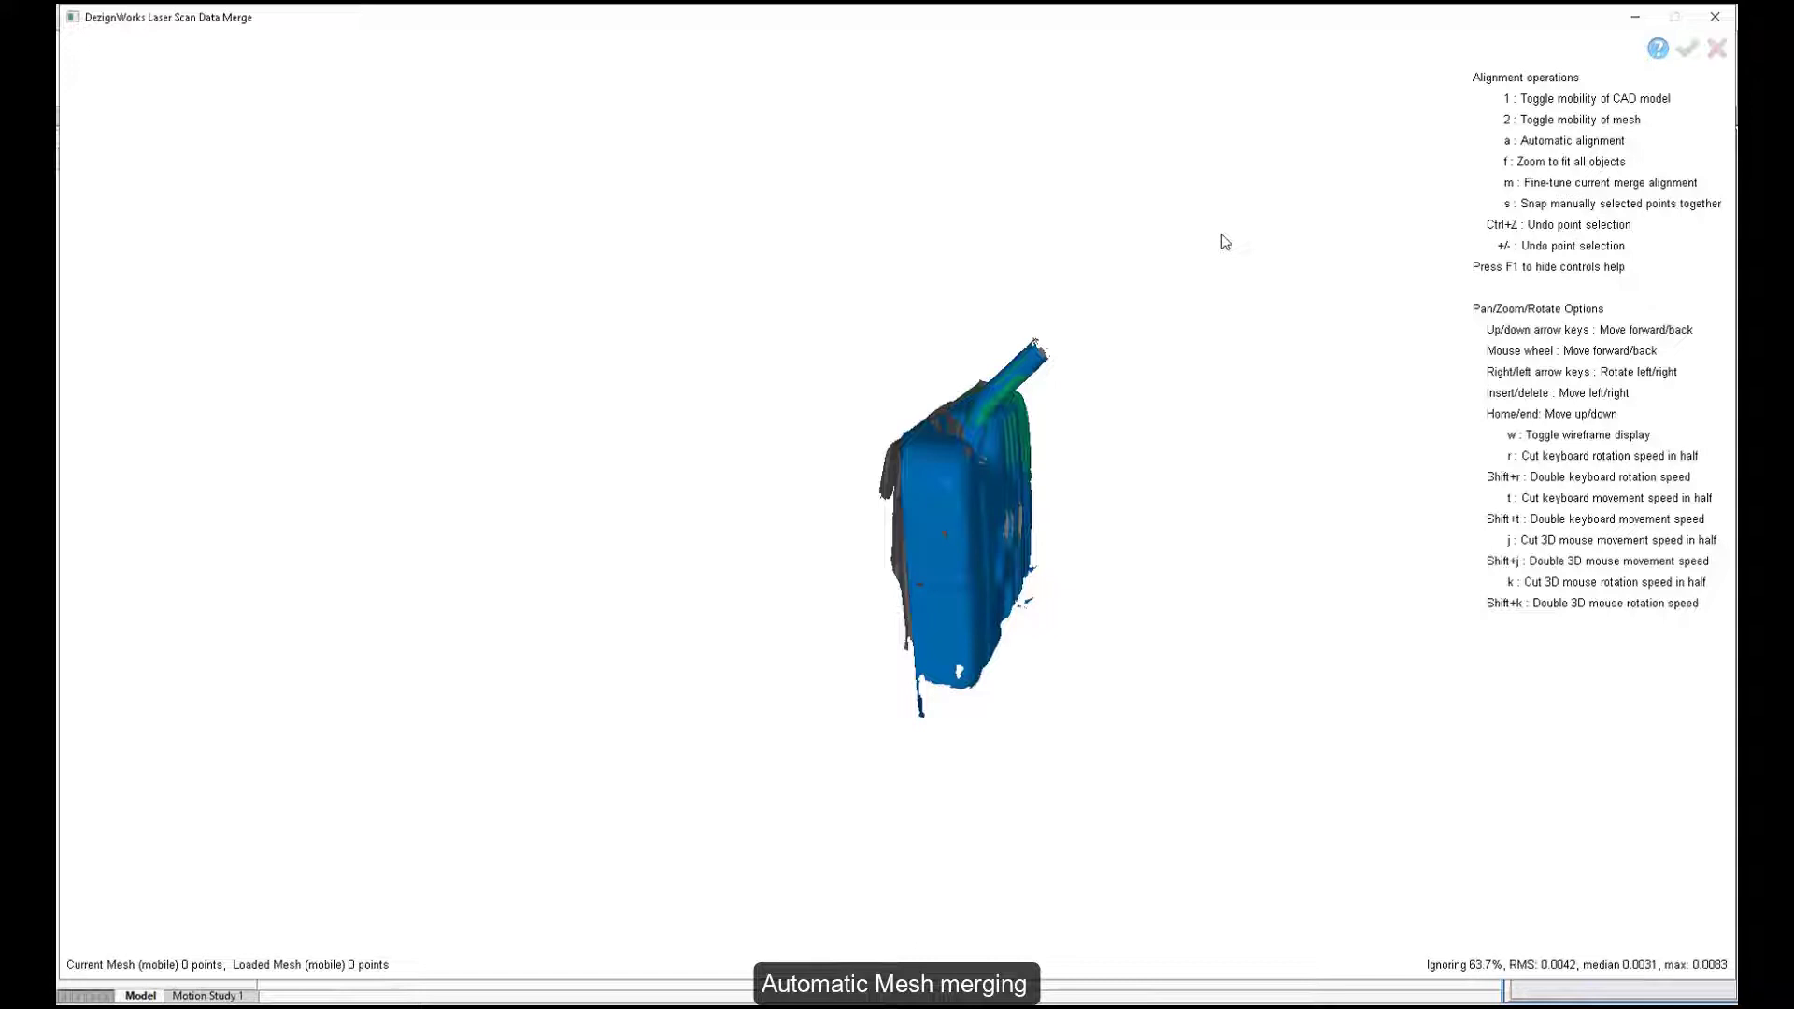
{"action": "key", "text": "Left"}
{"action": "key", "text": "Left"}
{"action": "key", "text": "Left"}
{"action": "key", "text": "Left"}
{"action": "key", "text": "Left"}
{"action": "key", "text": "Left"}
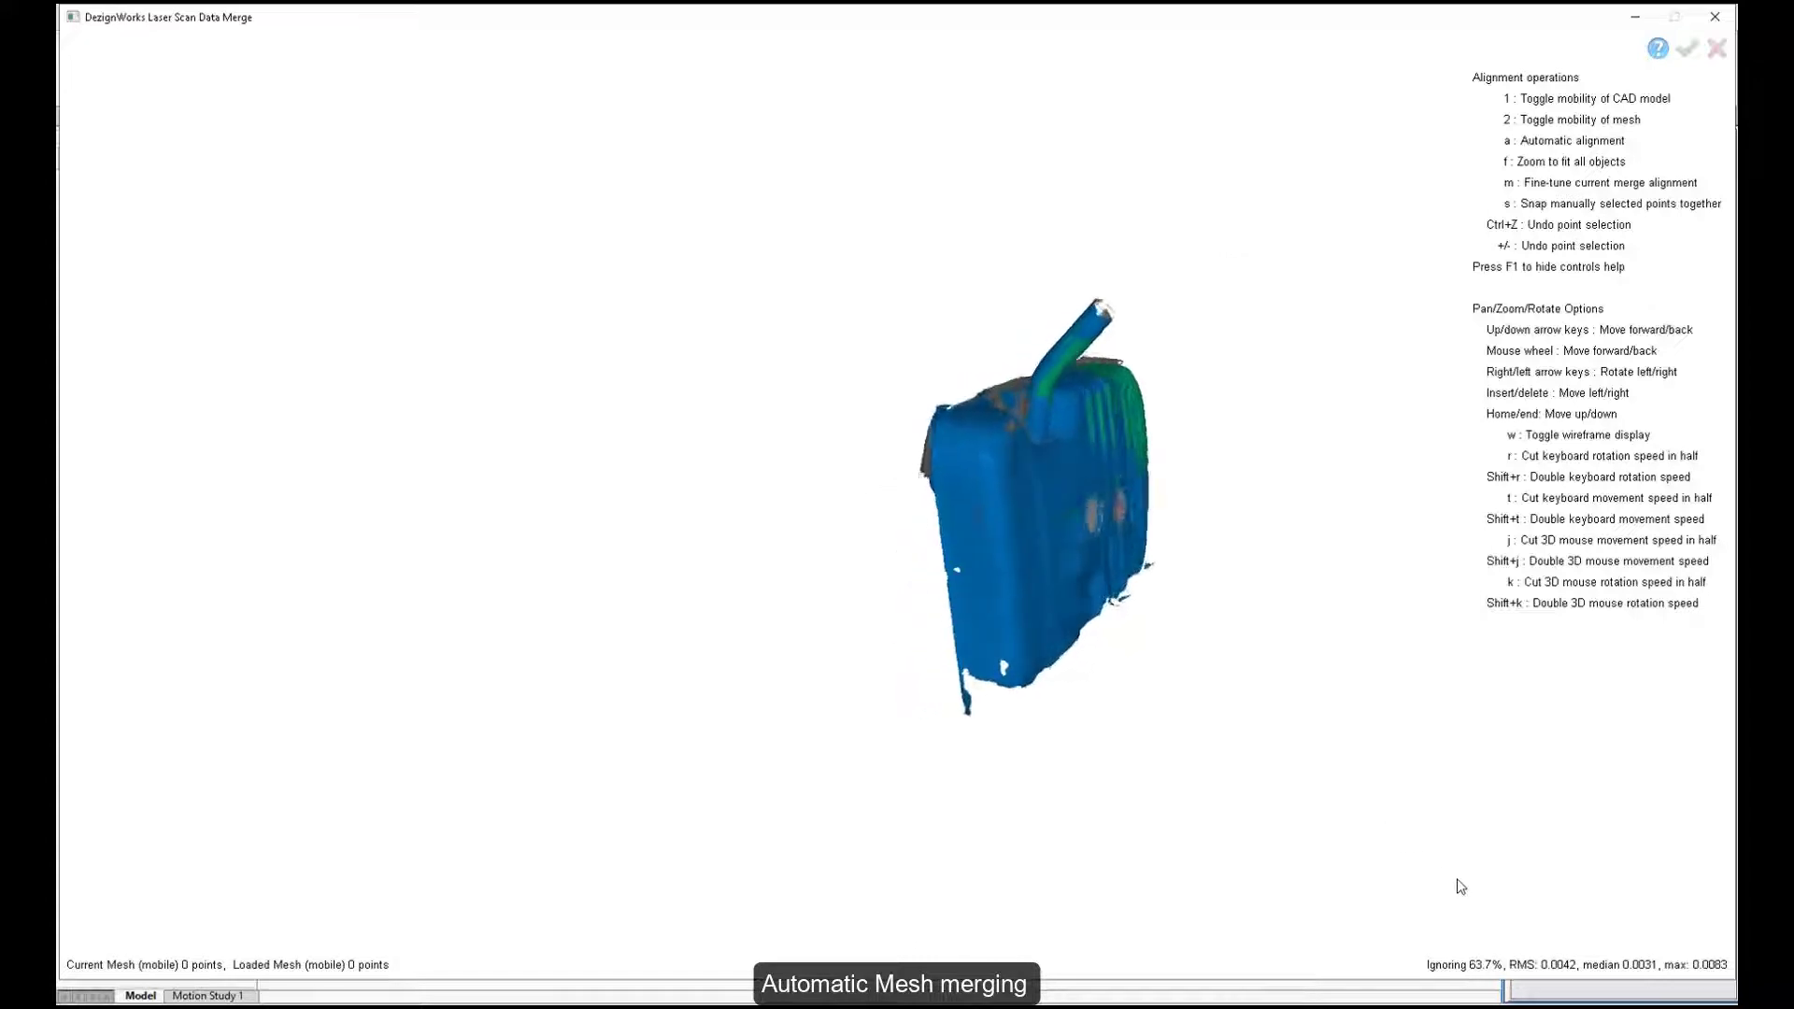
{"action": "key", "text": "Up"}
{"action": "key", "text": "Up"}
{"action": "key", "text": "Up"}
{"action": "key", "text": "Up"}
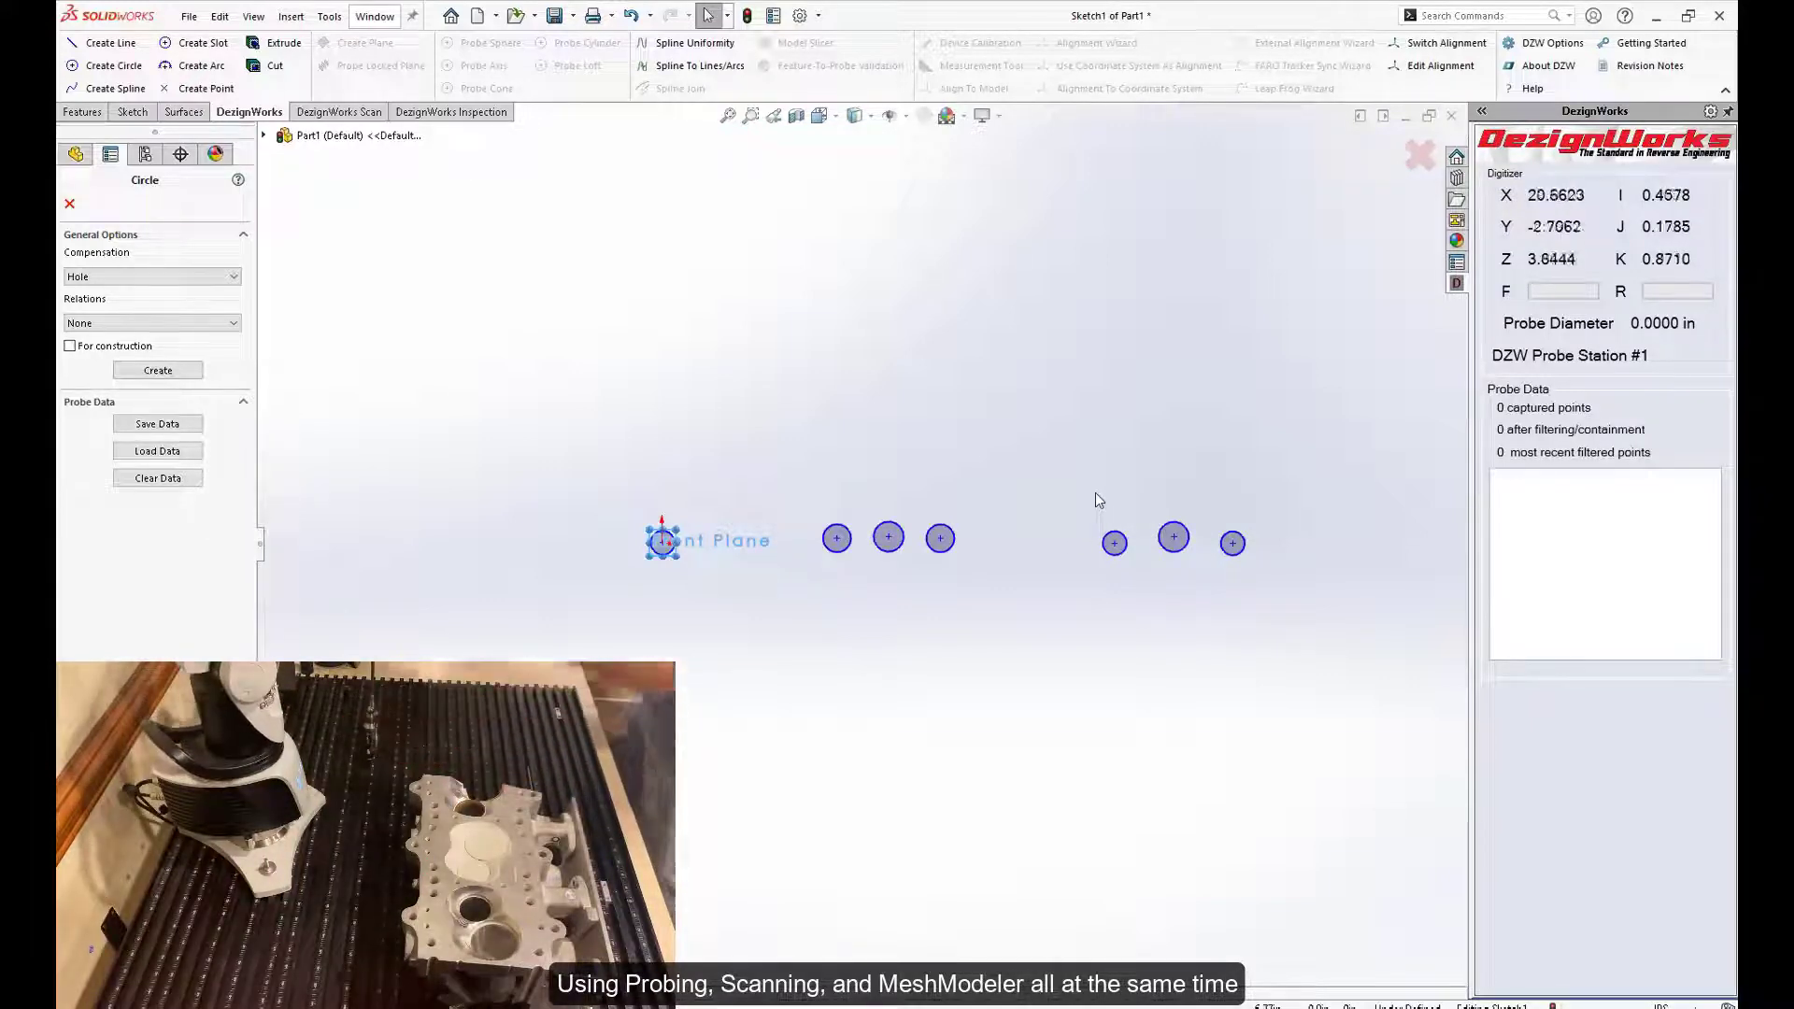
- Close the Circle settings, set the probe widget to the scanner, minimize it and exit the sketch
{"action": "left_click", "coordinate": [70, 203]}
{"action": "left_click", "coordinate": [336, 112]}
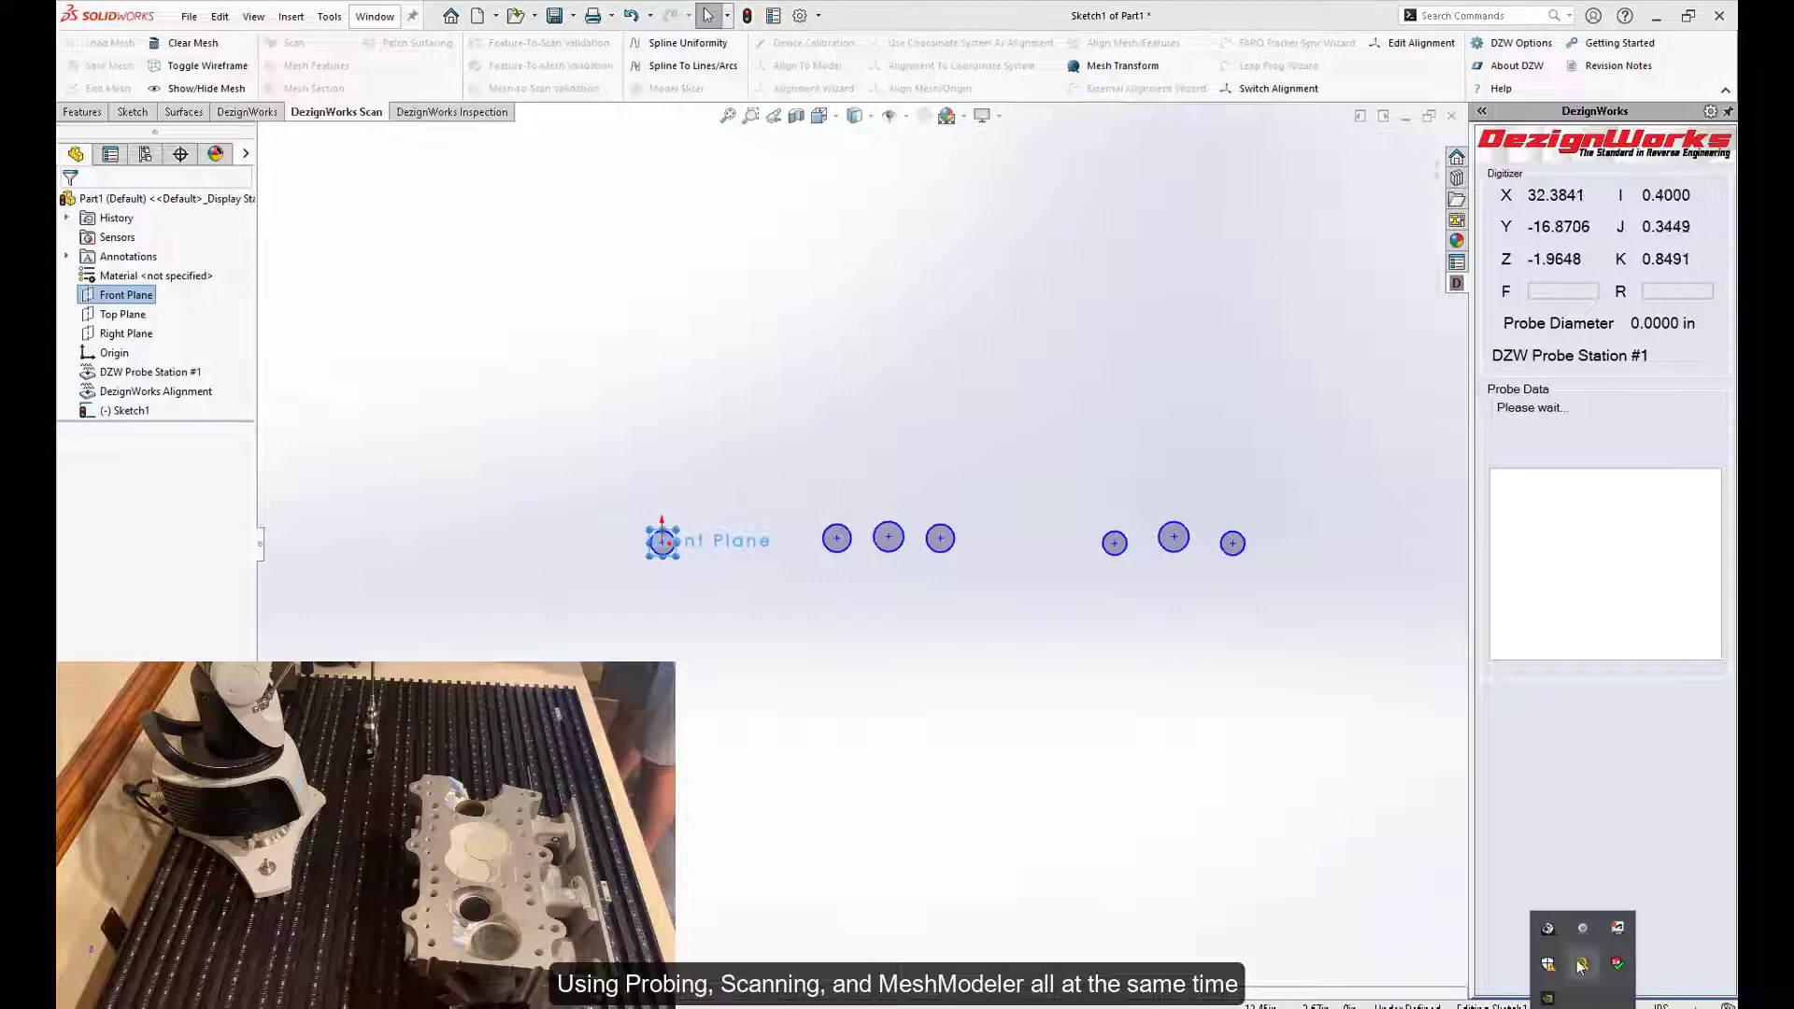
{"action": "left_click", "coordinate": [1580, 965]}
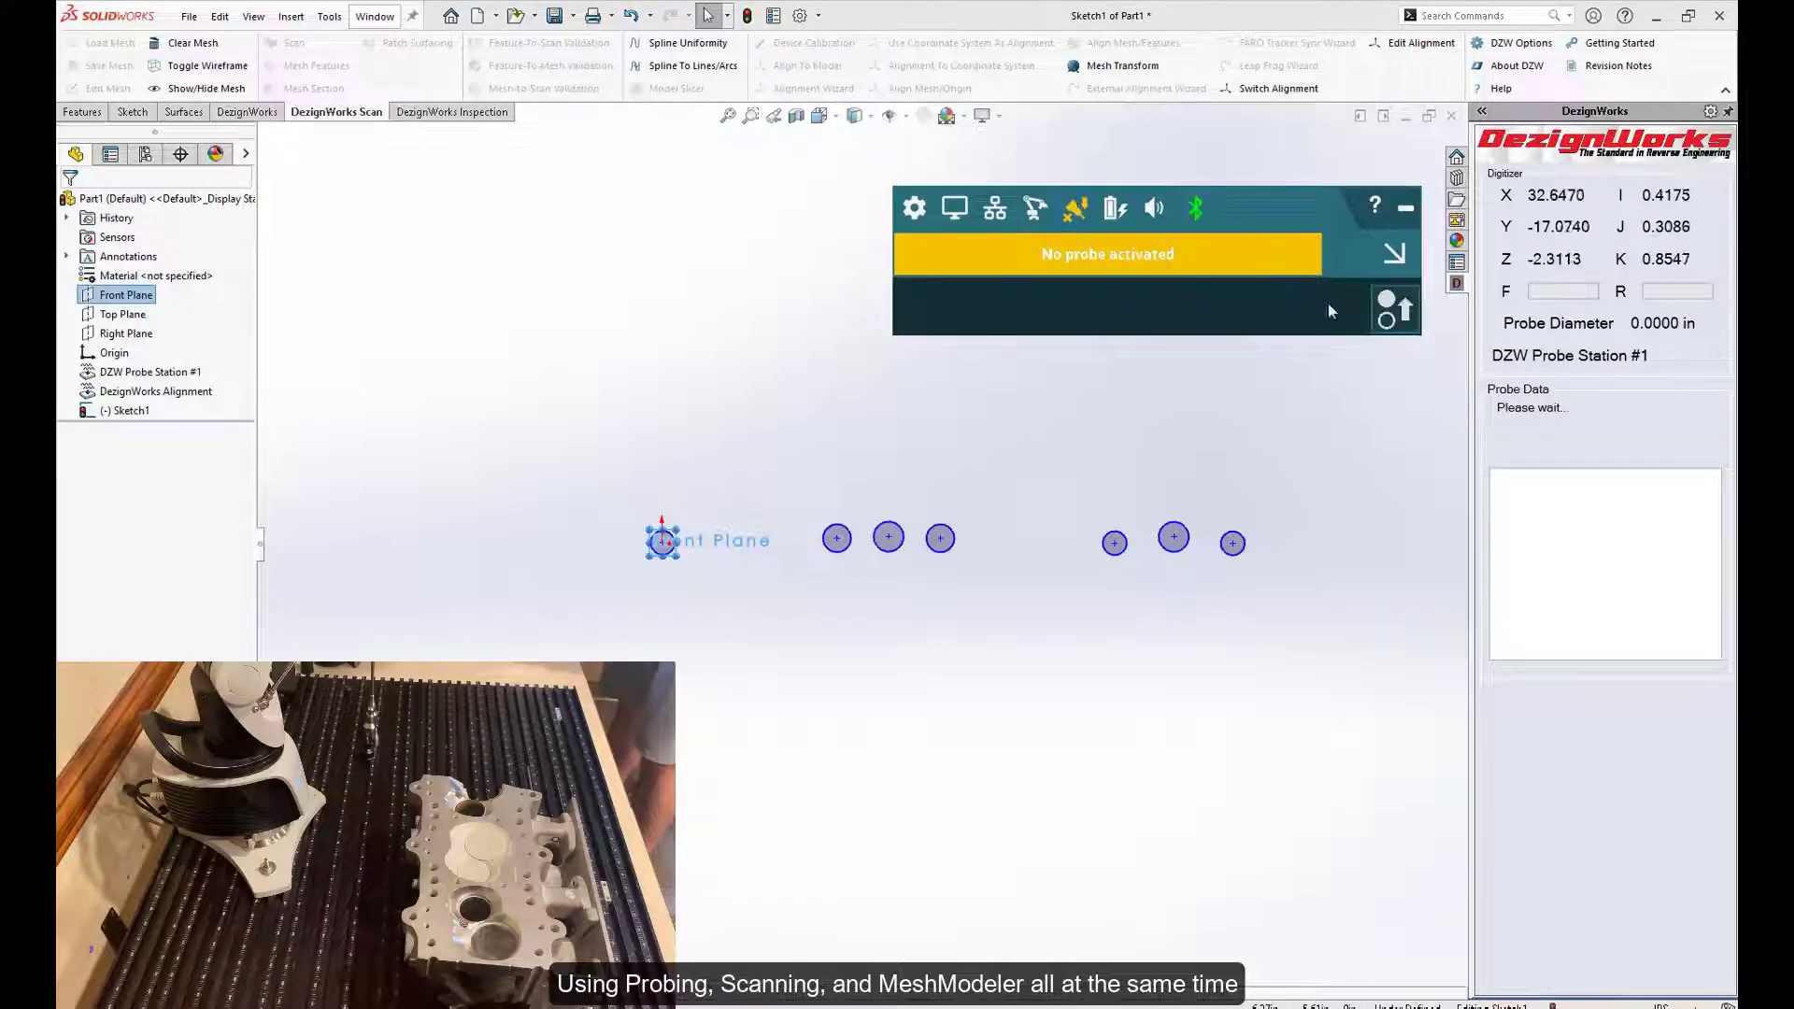
{"action": "left_click", "coordinate": [1405, 208]}
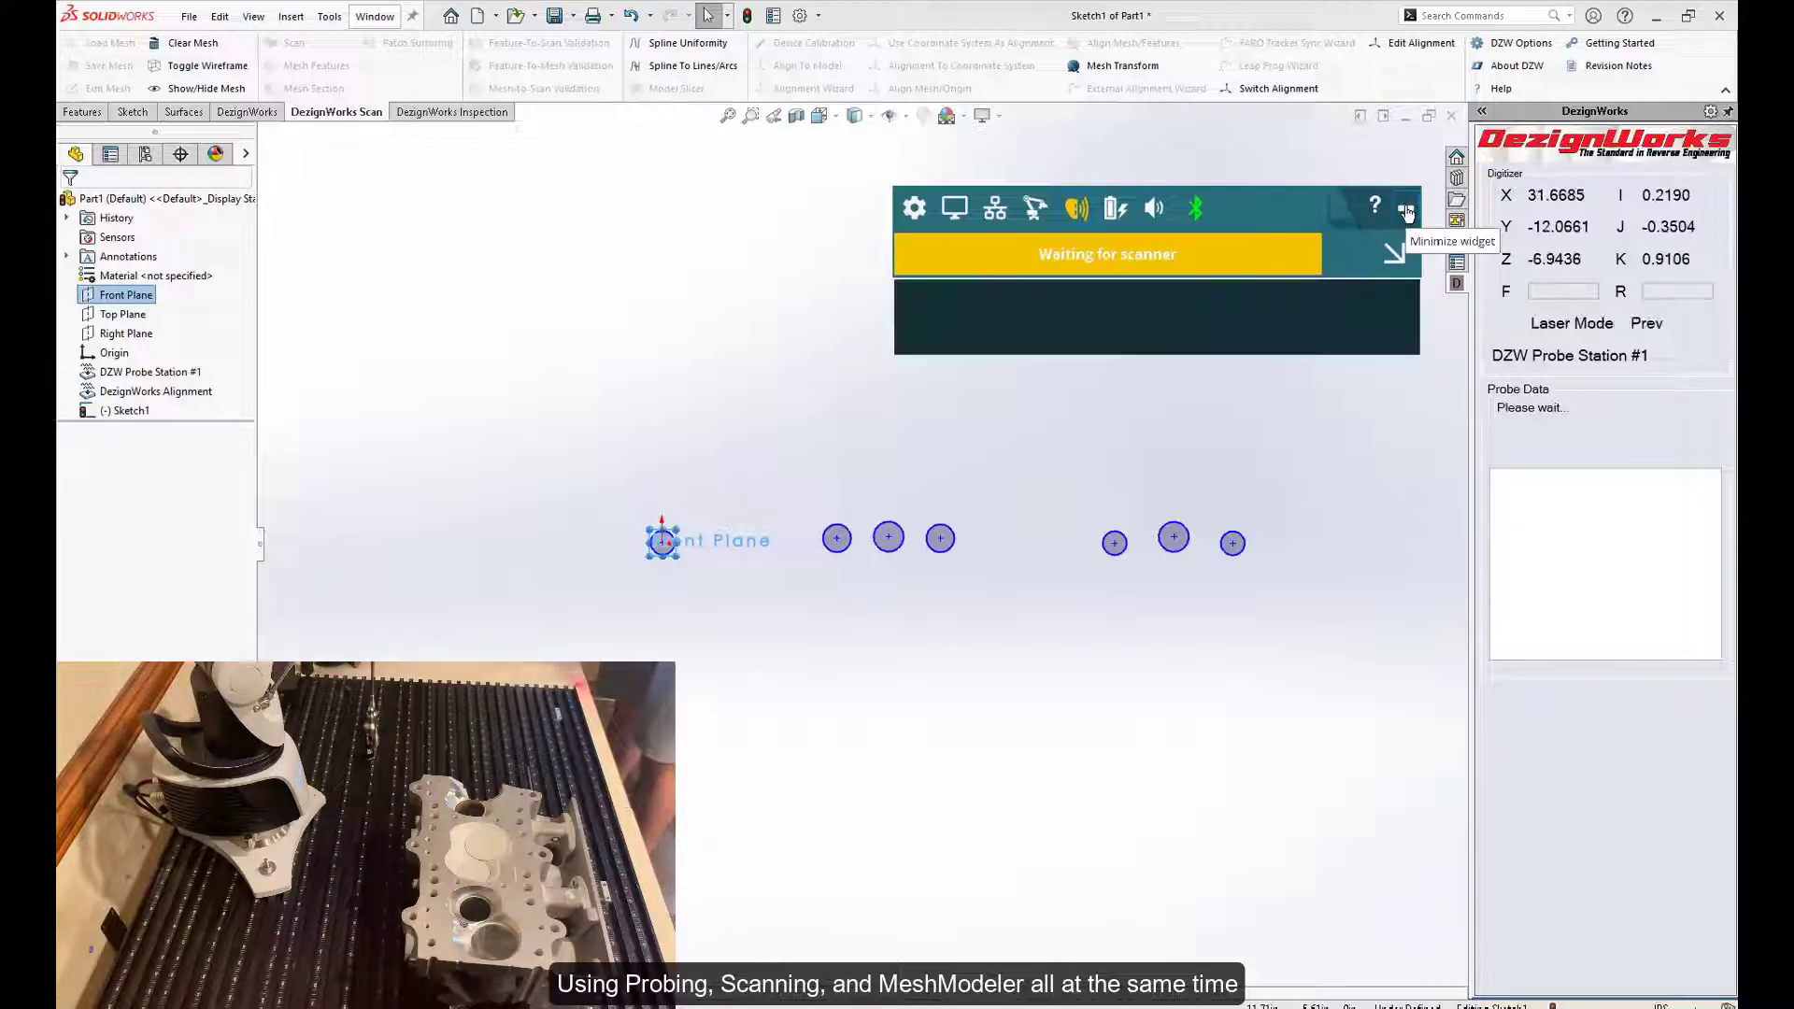
{"action": "left_click", "coordinate": [1405, 209]}
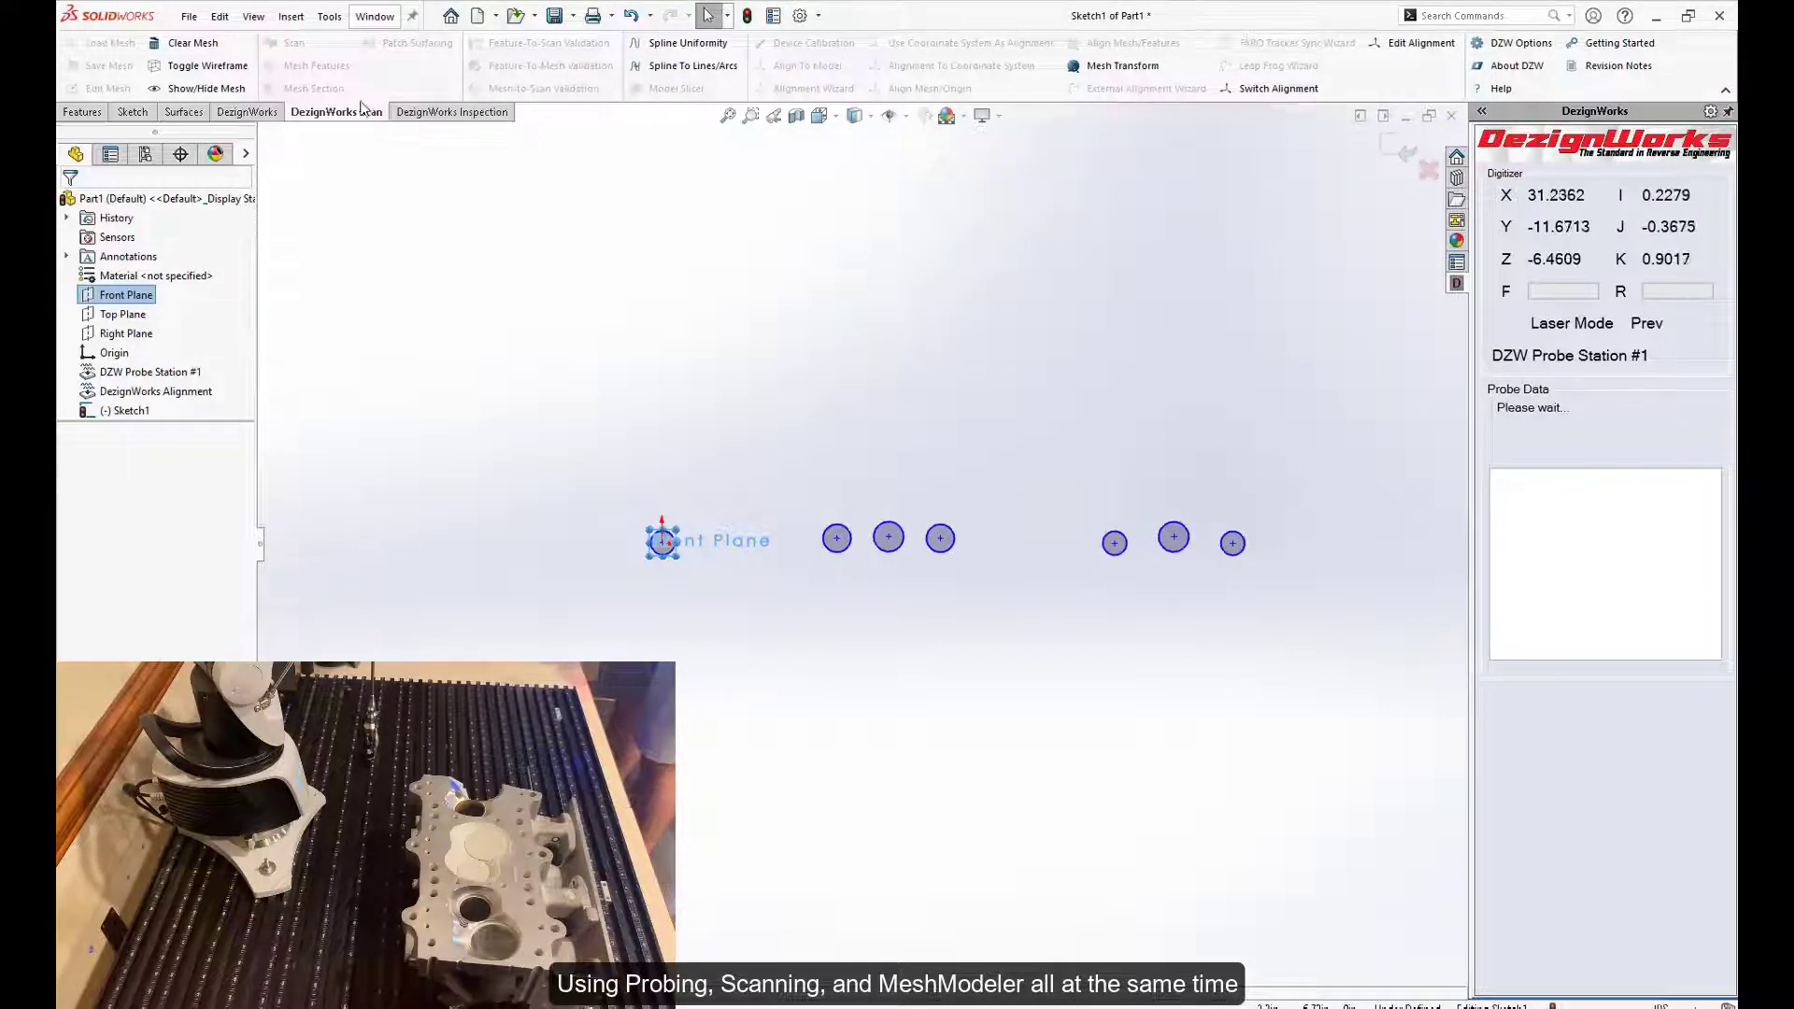
{"action": "left_click", "coordinate": [1387, 151]}
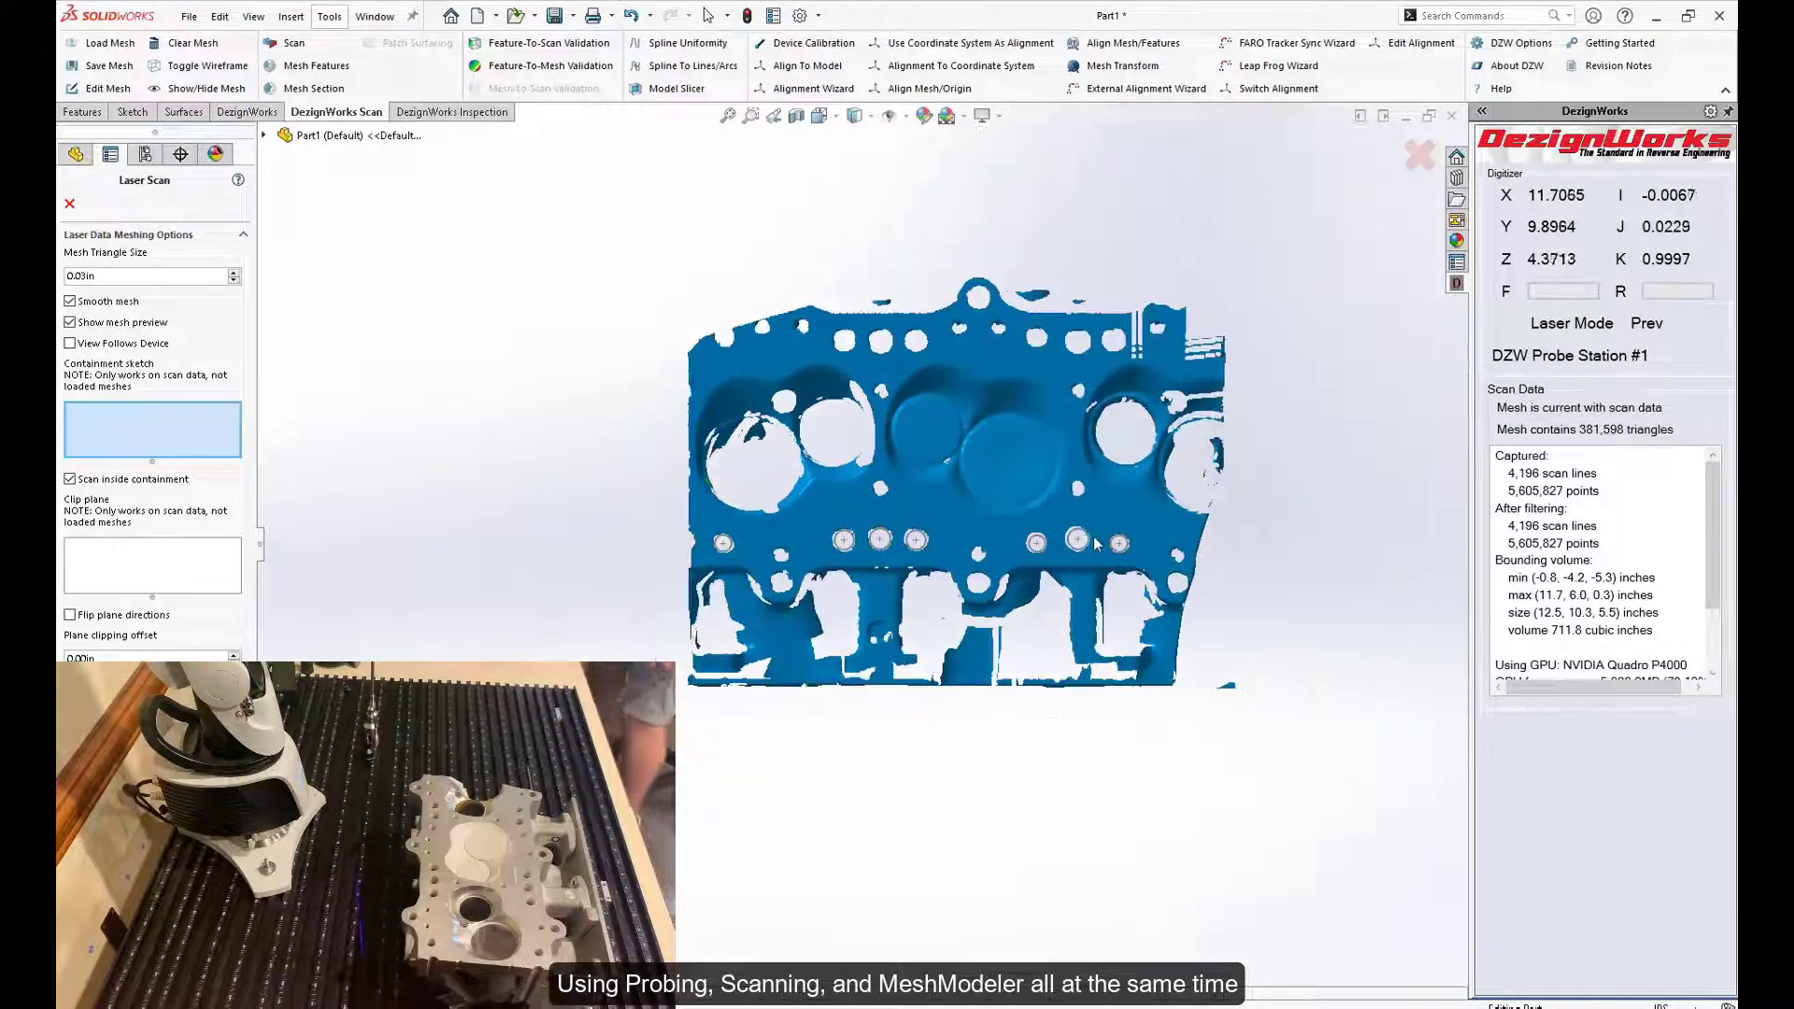
- Close the Laser Scan PropertyManager once the engine head is scanned into a mesh
{"action": "left_click", "coordinate": [70, 203]}
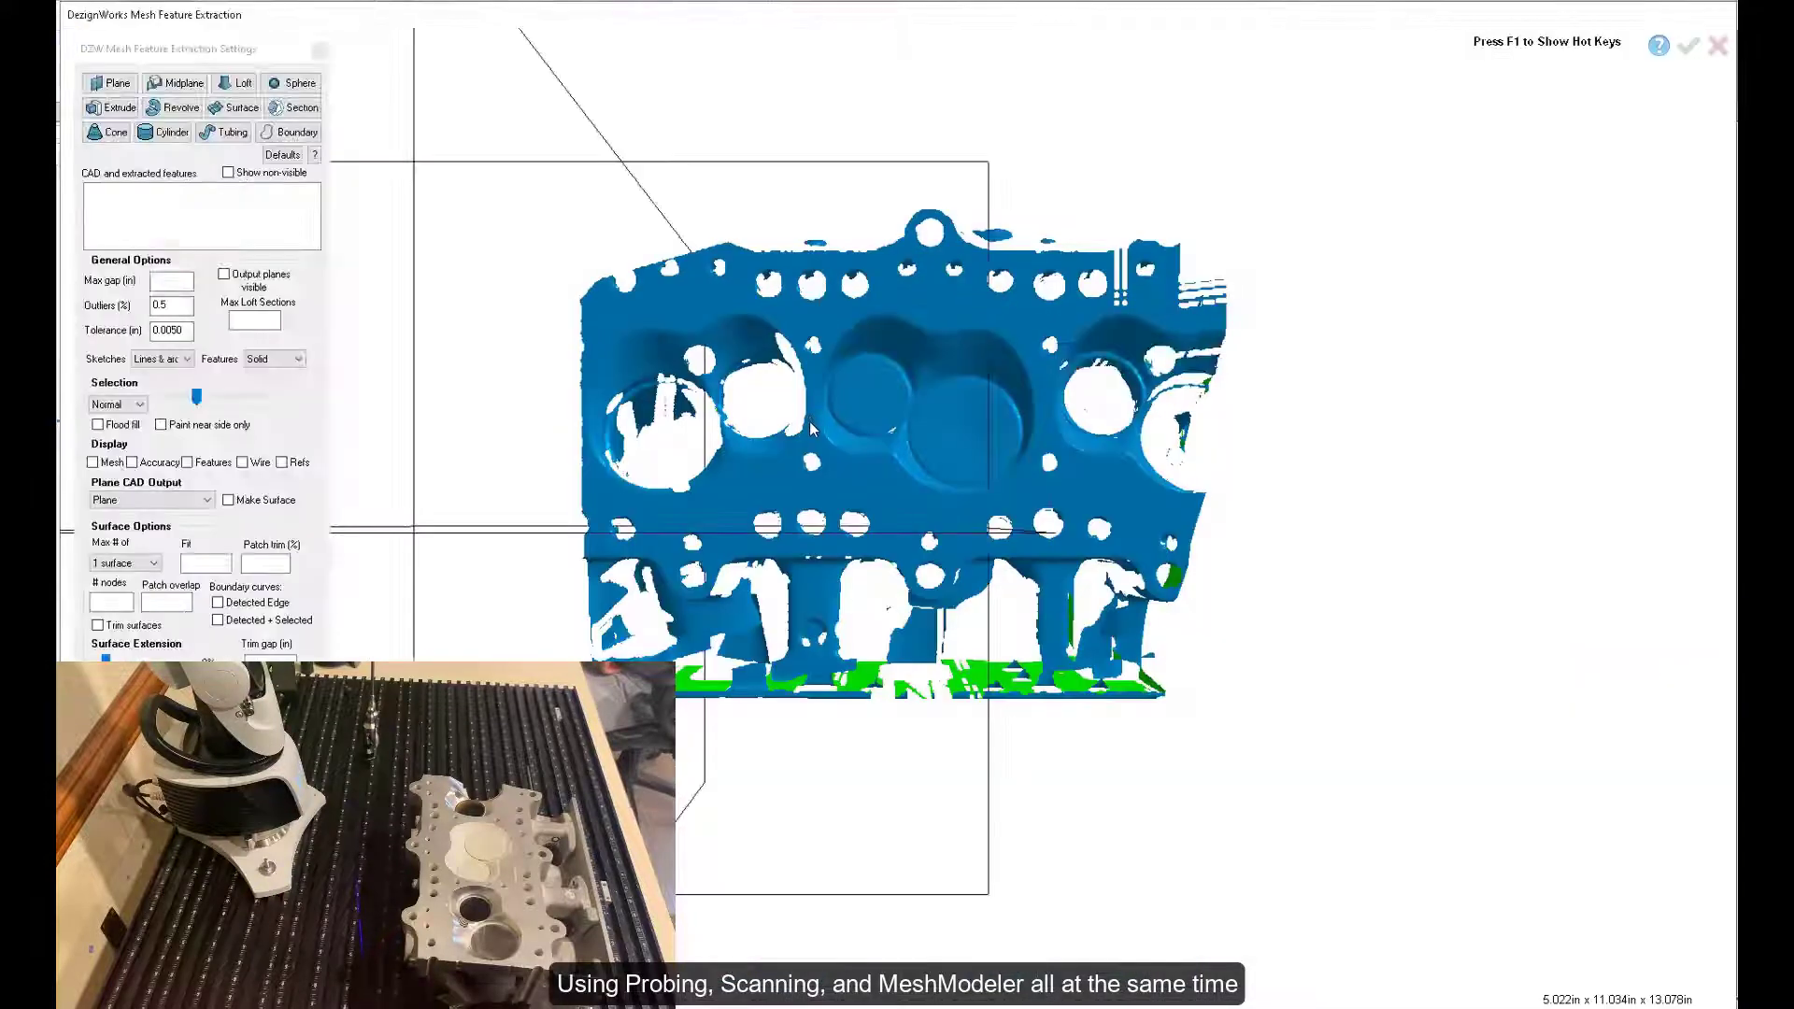
- Brush-paint the whole combustion chamber, fit a spline surface to it and accept the result
{"action": "key", "text": "b"}
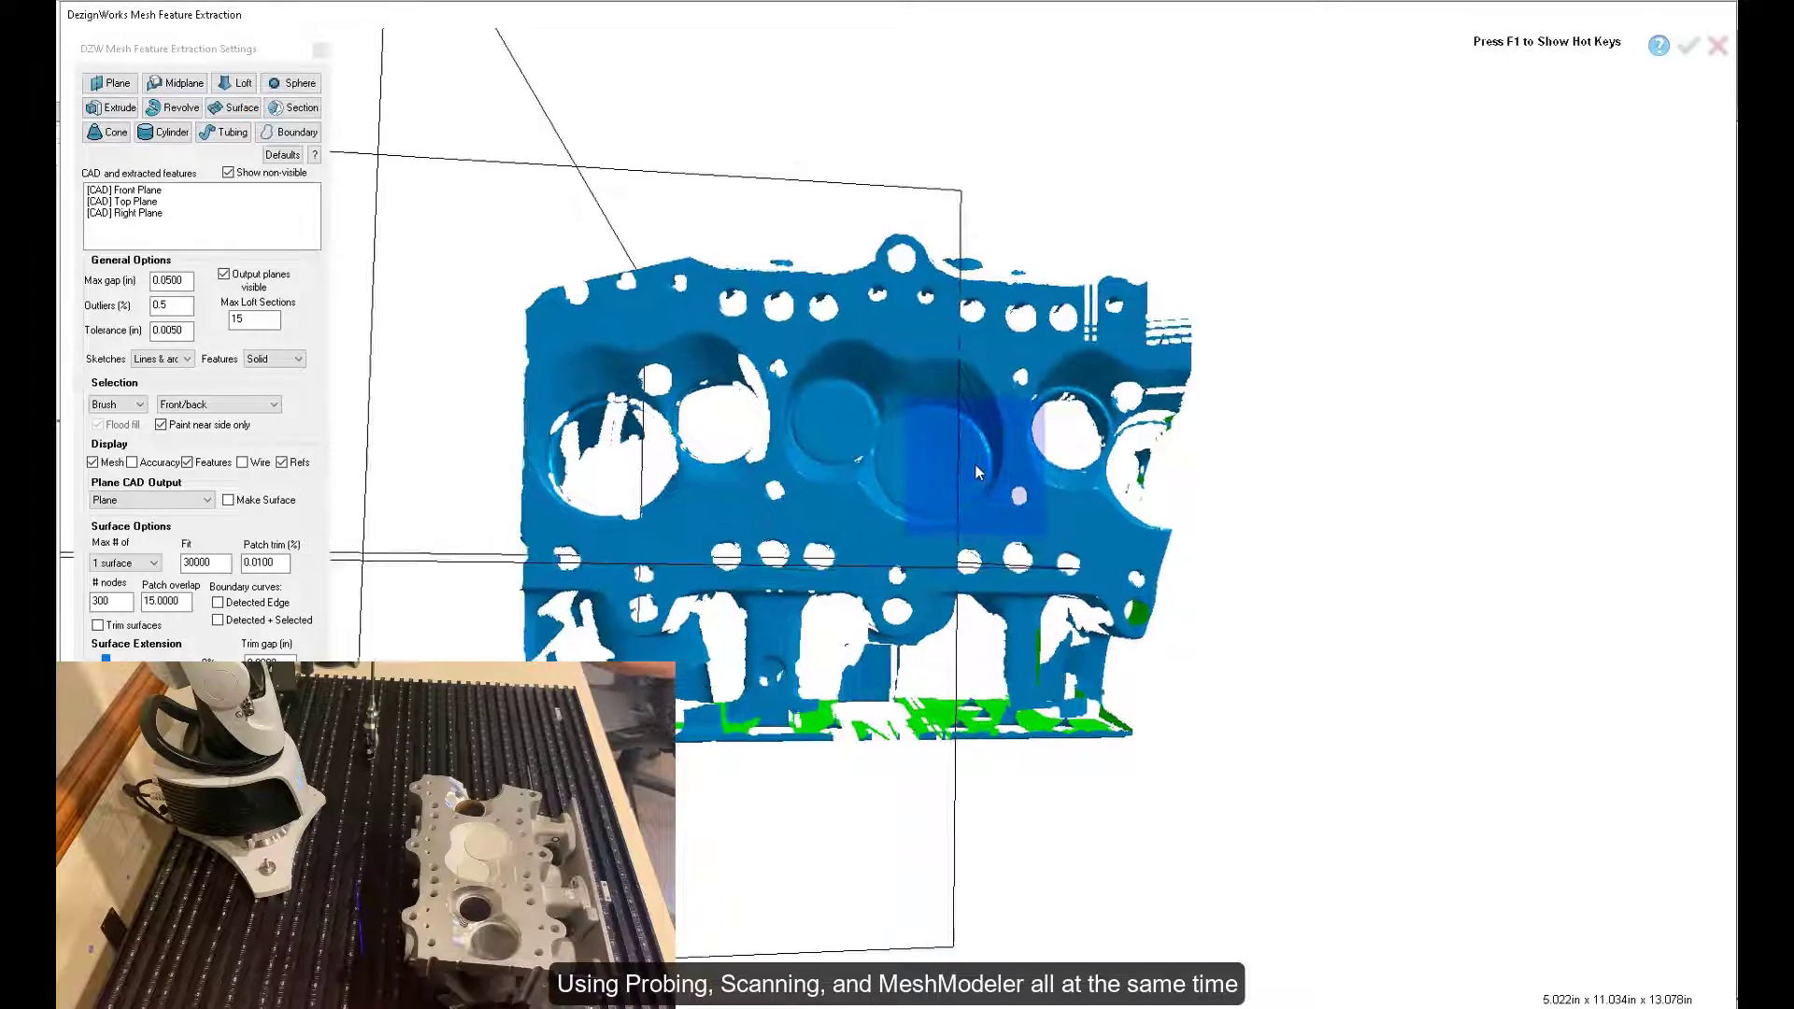
{"action": "left_click_drag", "start_coordinate": [975, 463], "coordinate": [830, 424]}
{"action": "scroll", "coordinate": [831, 421], "scroll_direction": "up", "scroll_amount": 1}
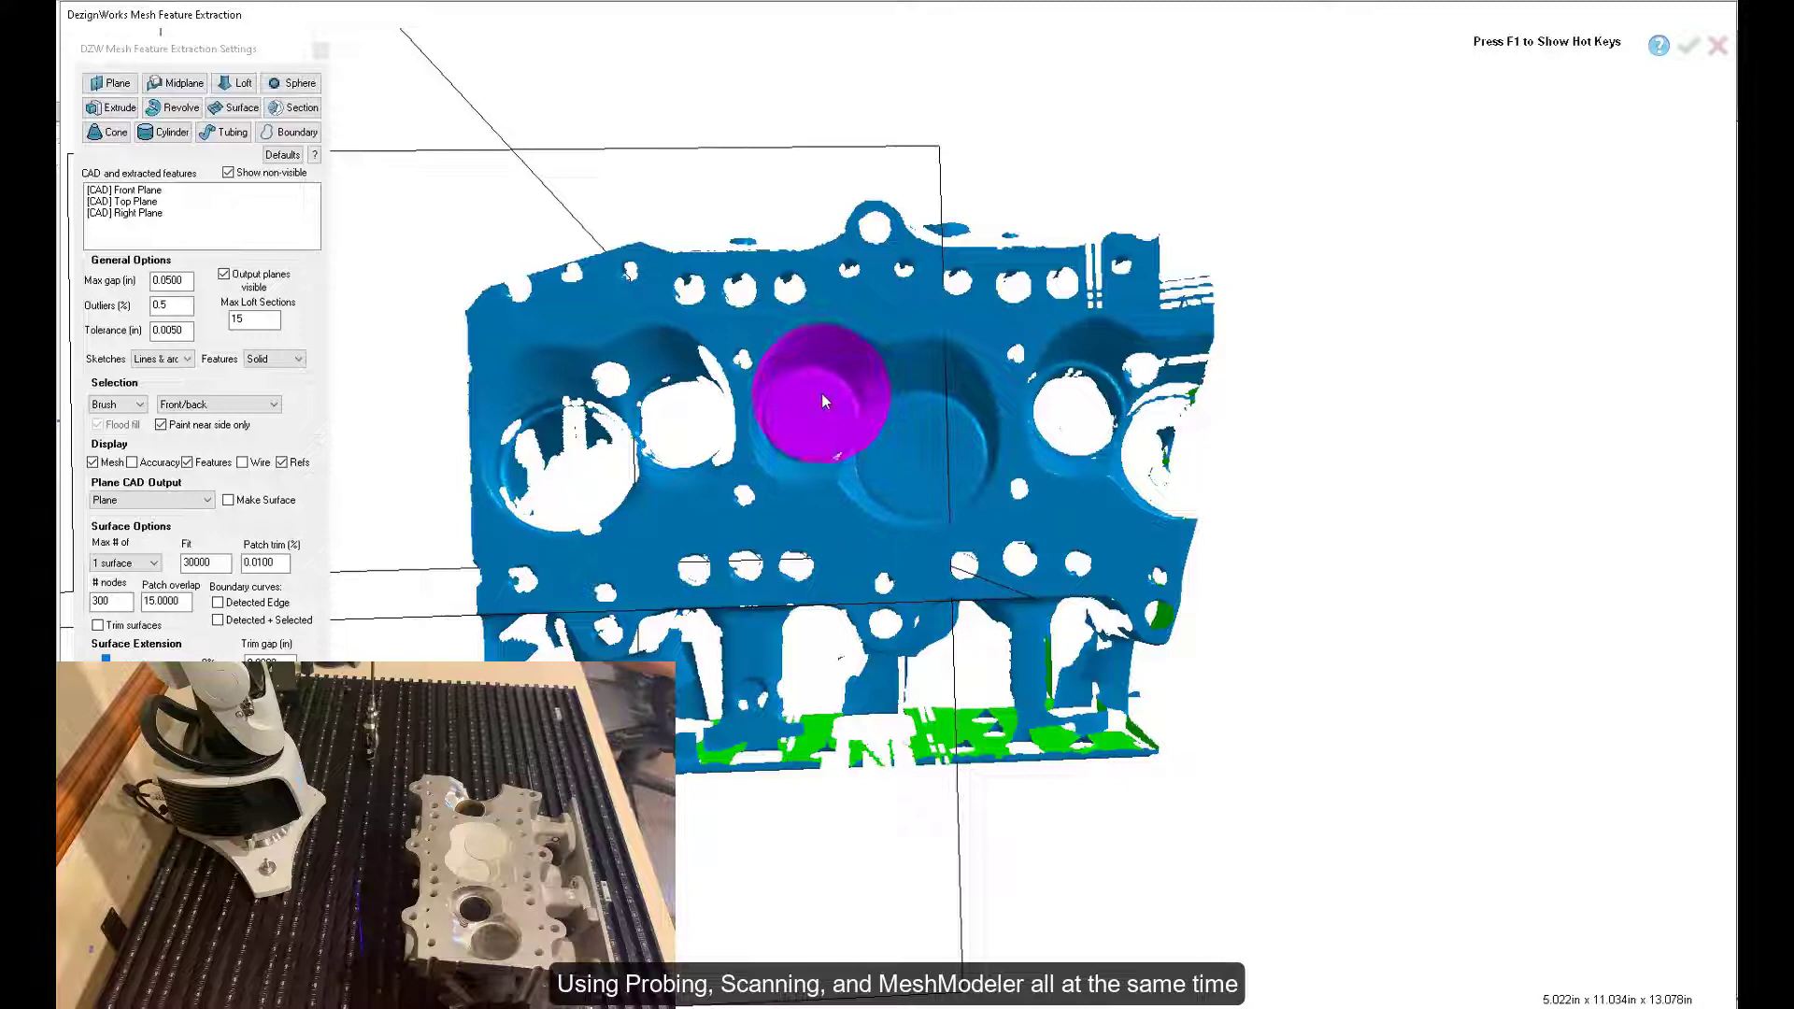
{"action": "left_click_drag", "start_coordinate": [817, 435], "coordinate": [876, 480]}
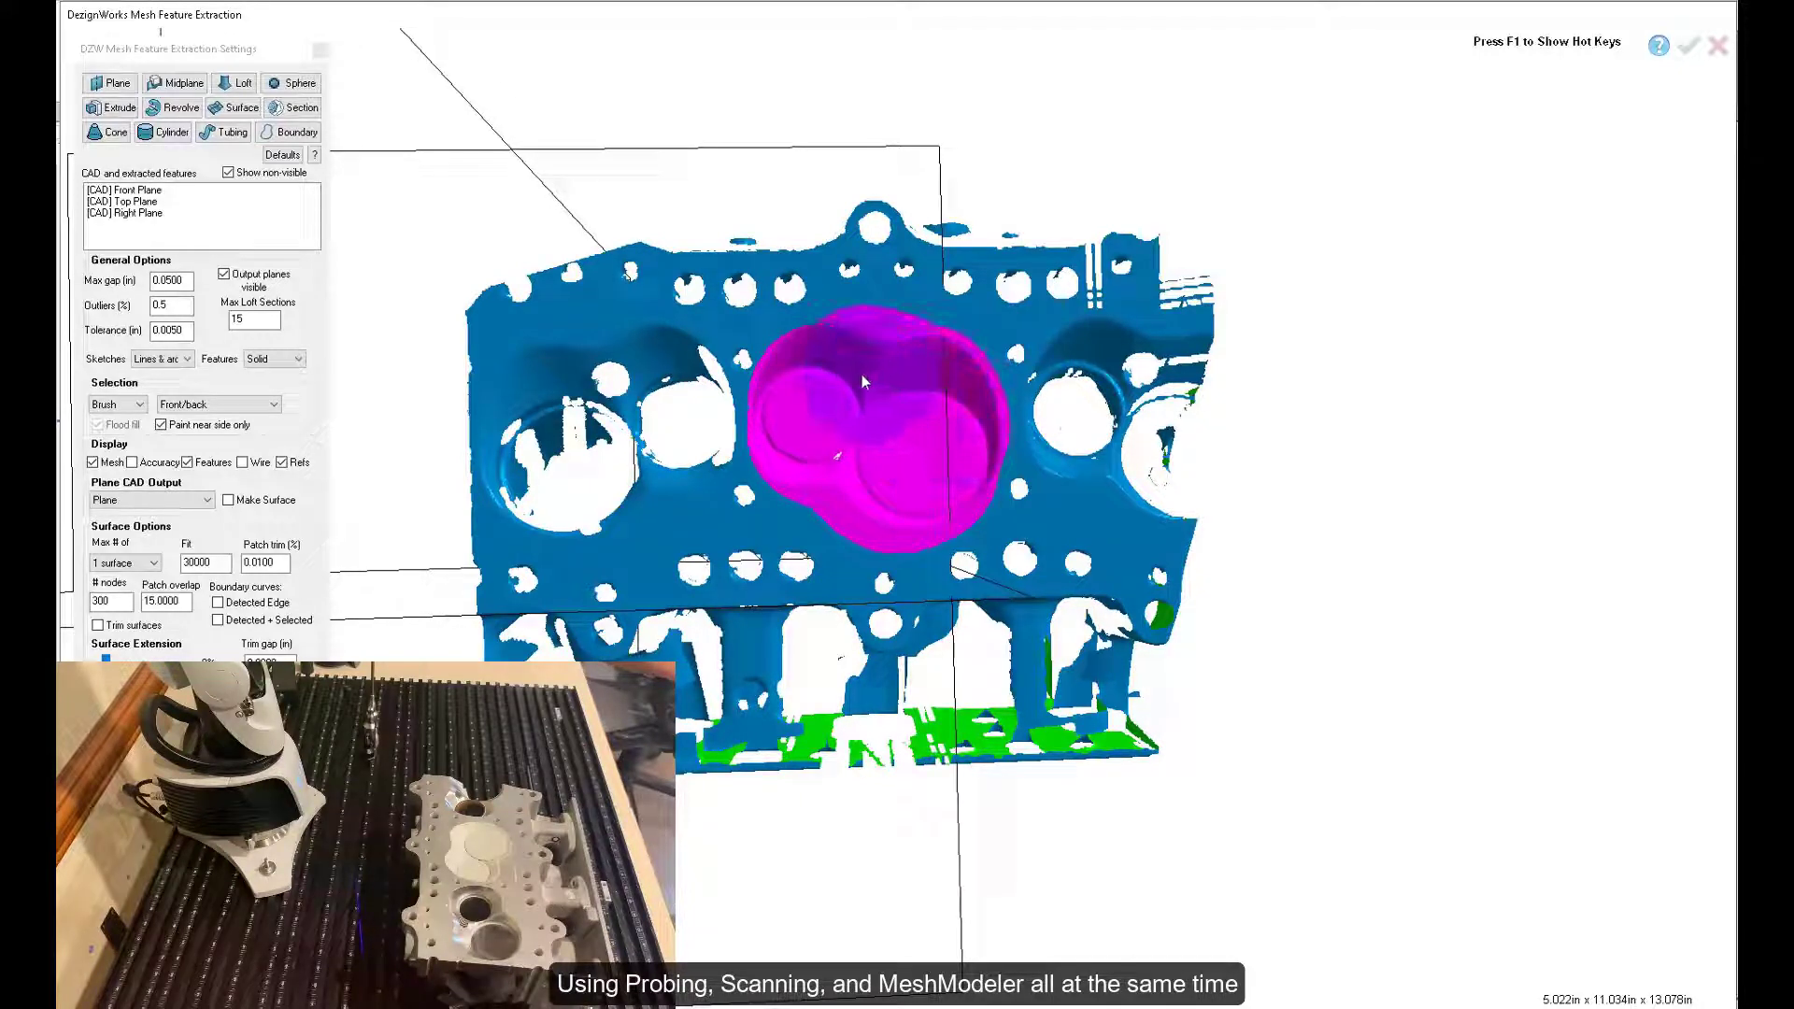
{"action": "mouse_move", "coordinate": [1047, 472]}
{"action": "middle_mouse_down"}
{"action": "mouse_move", "coordinate": [1085, 509]}
{"action": "mouse_move", "coordinate": [724, 430]}
{"action": "middle_mouse_up"}
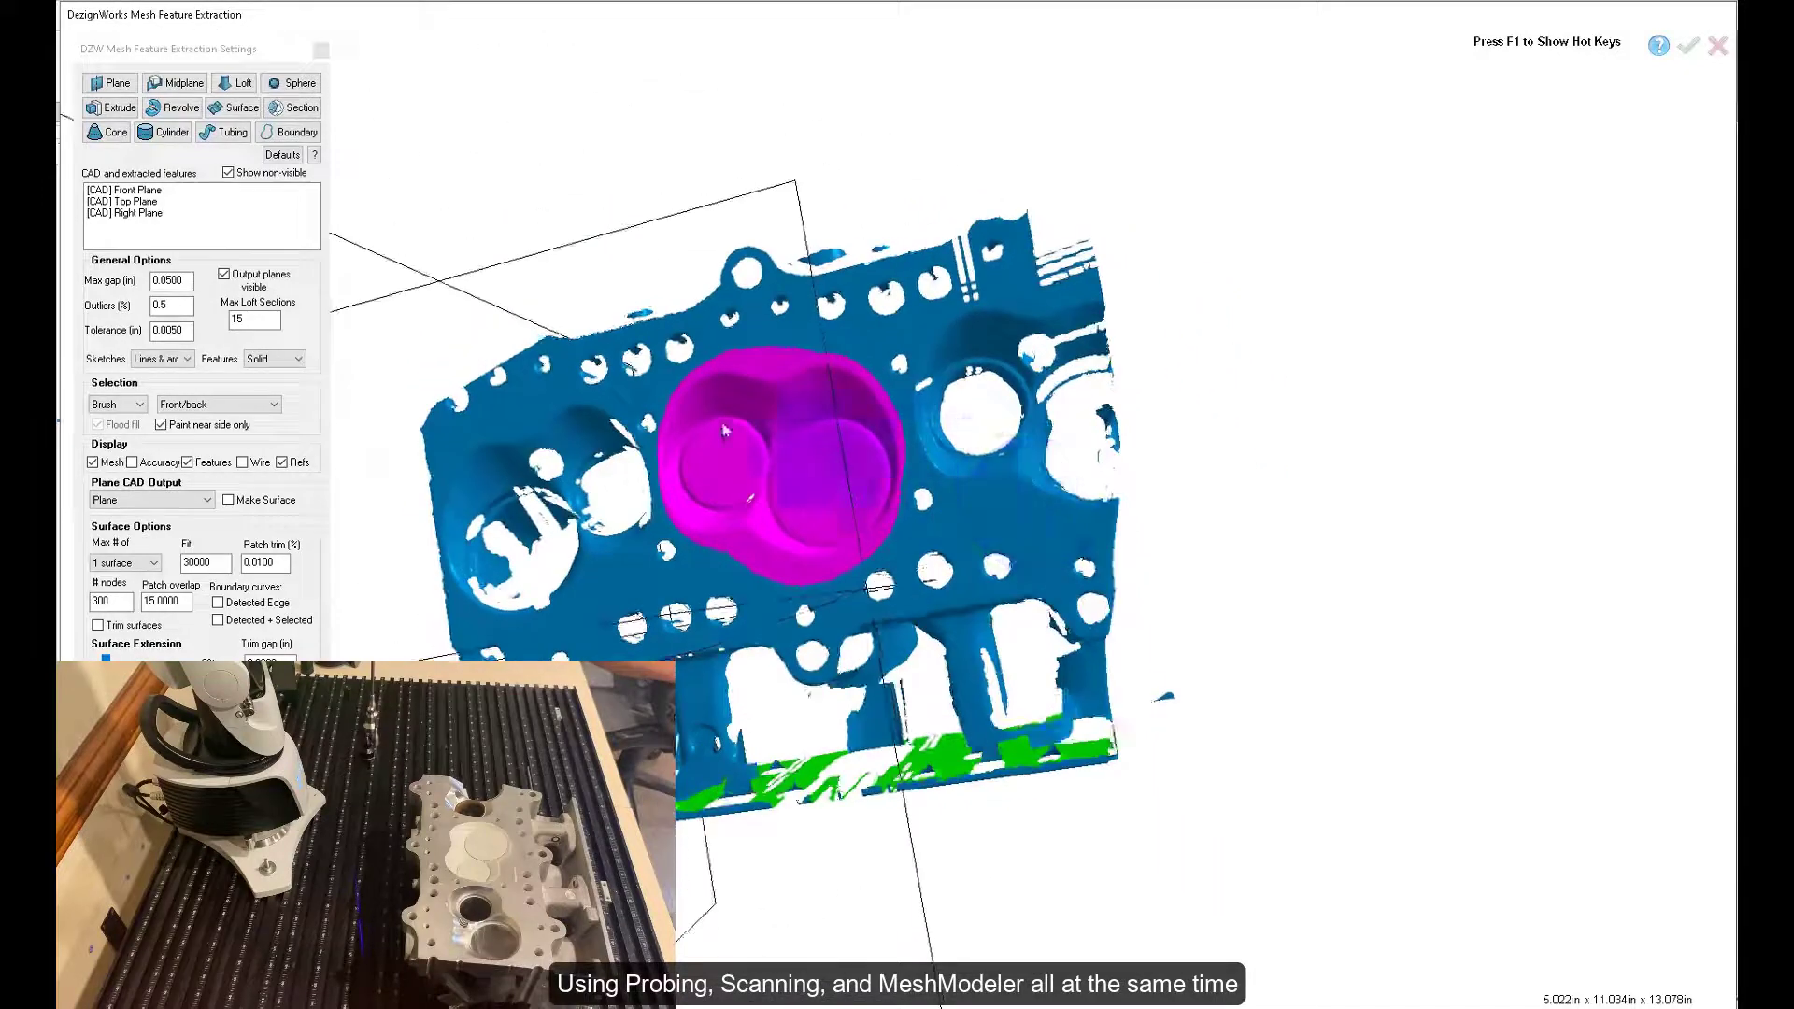
{"action": "left_click", "coordinate": [241, 107]}
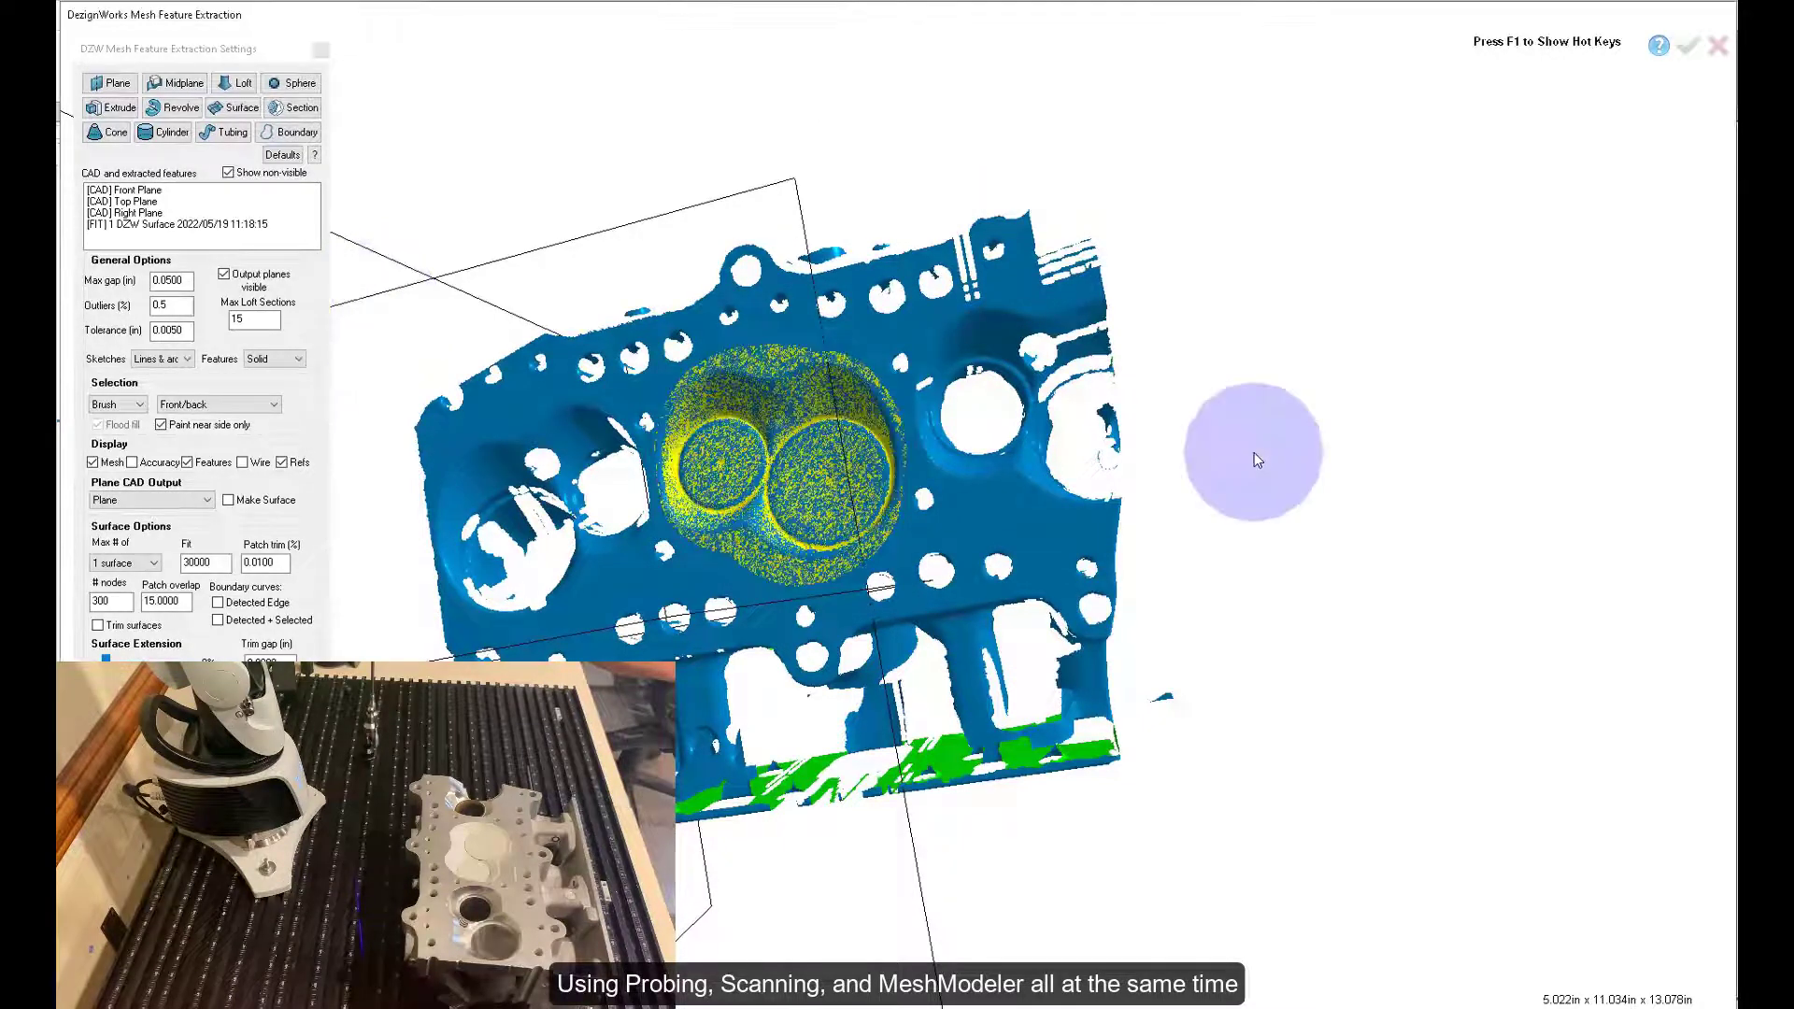
{"action": "left_click", "coordinate": [1691, 53]}
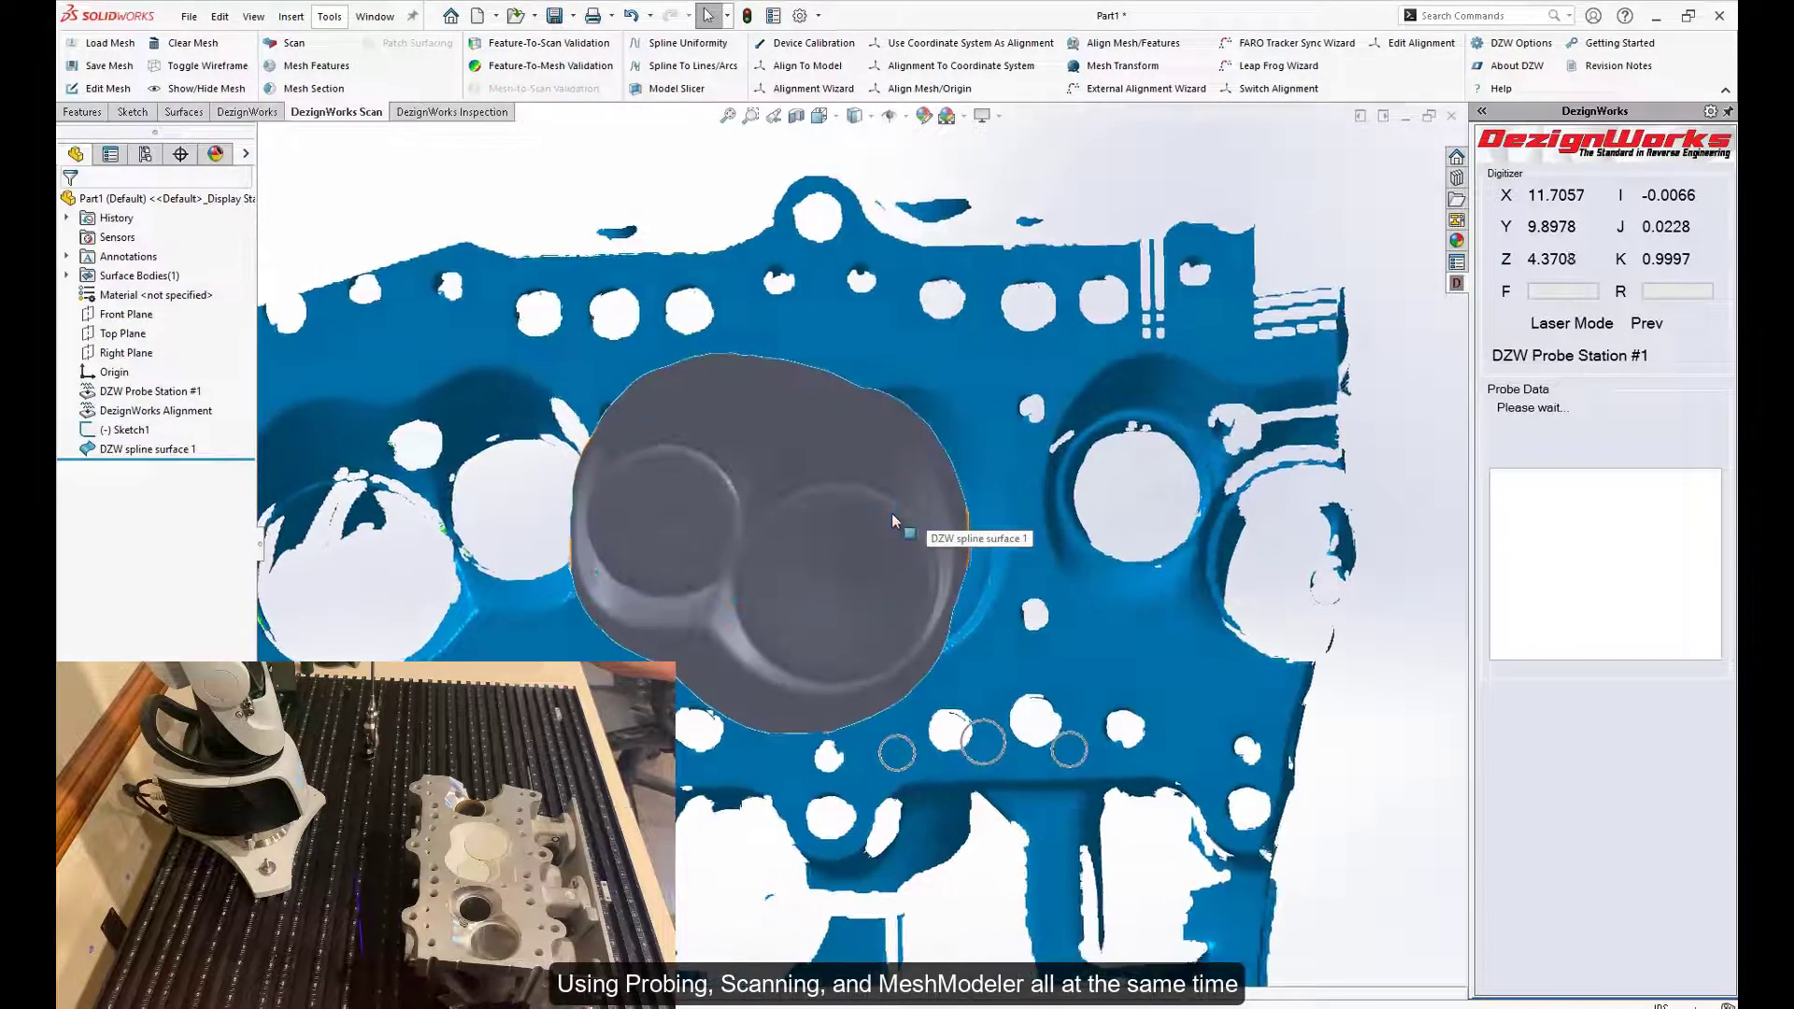
- Run Feature-To-Mesh Validation on DZW spline surface 1 and visualize its deviation errors
{"action": "scroll", "coordinate": [891, 513], "scroll_direction": "down", "scroll_amount": 3}
{"action": "middle_click_drag", "start_coordinate": [891, 513], "coordinate": [815, 480]}
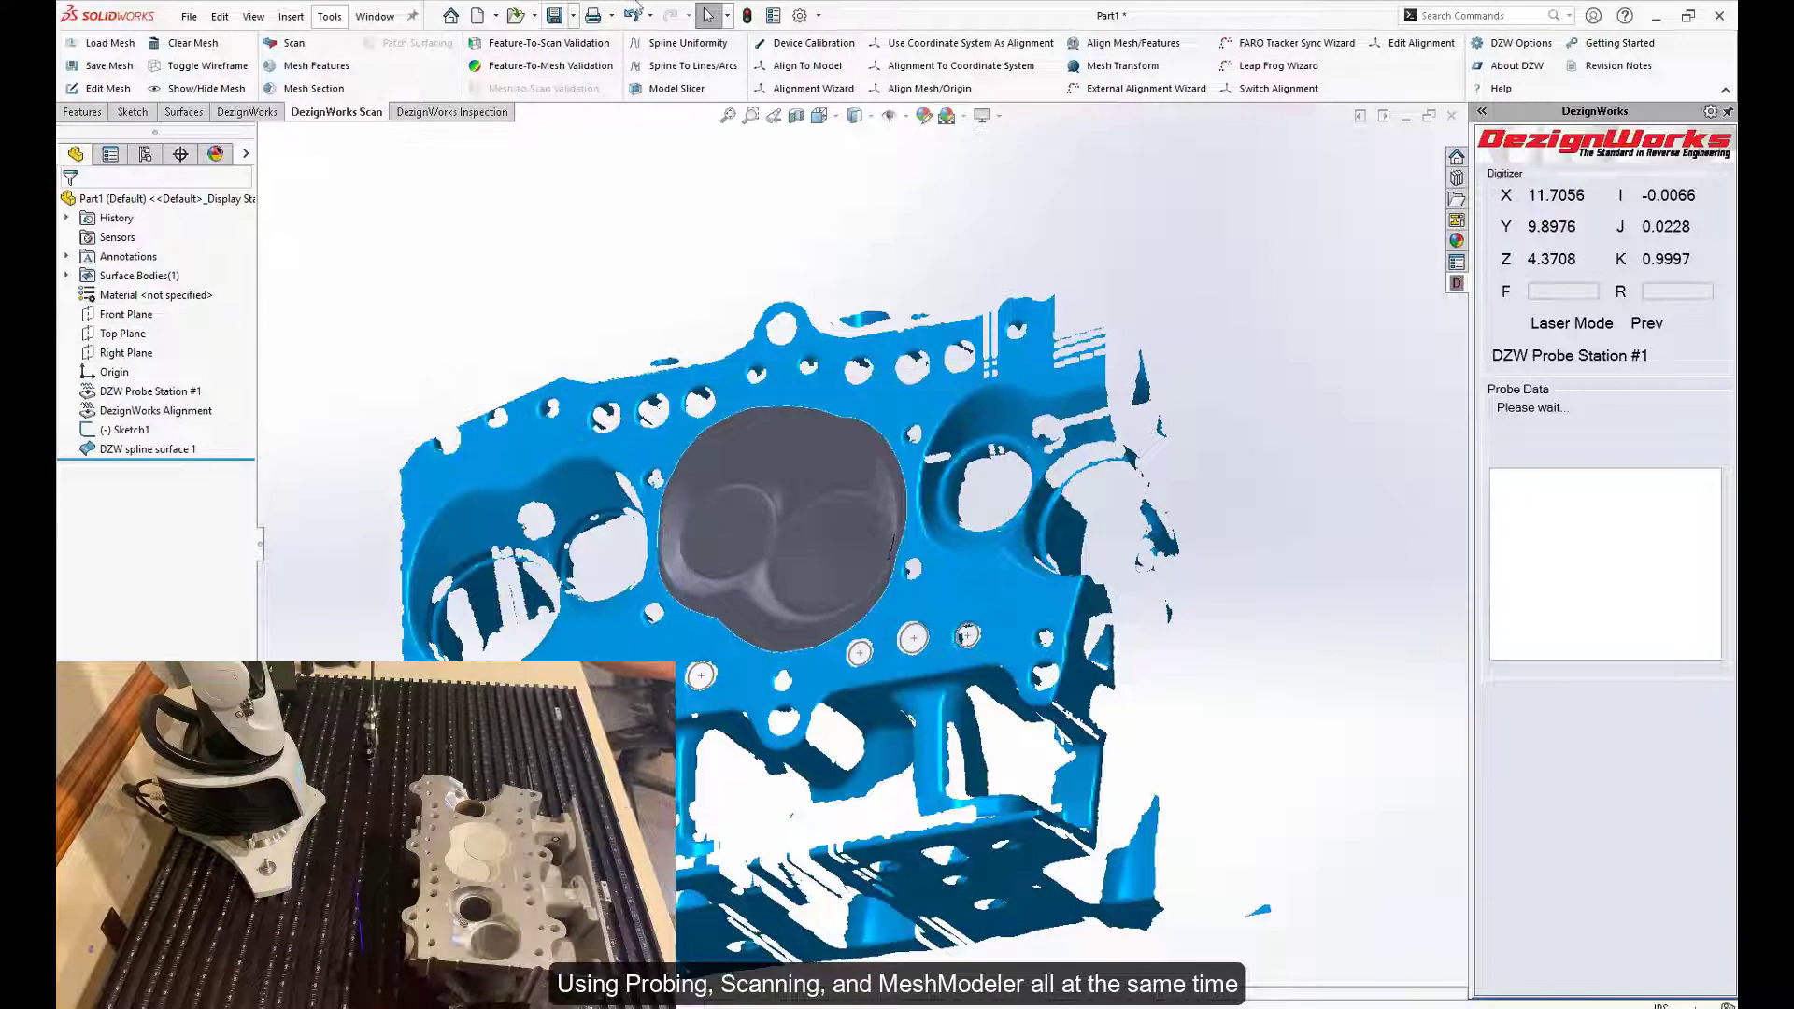
{"action": "left_click", "coordinate": [820, 472]}
{"action": "left_click", "coordinate": [157, 530]}
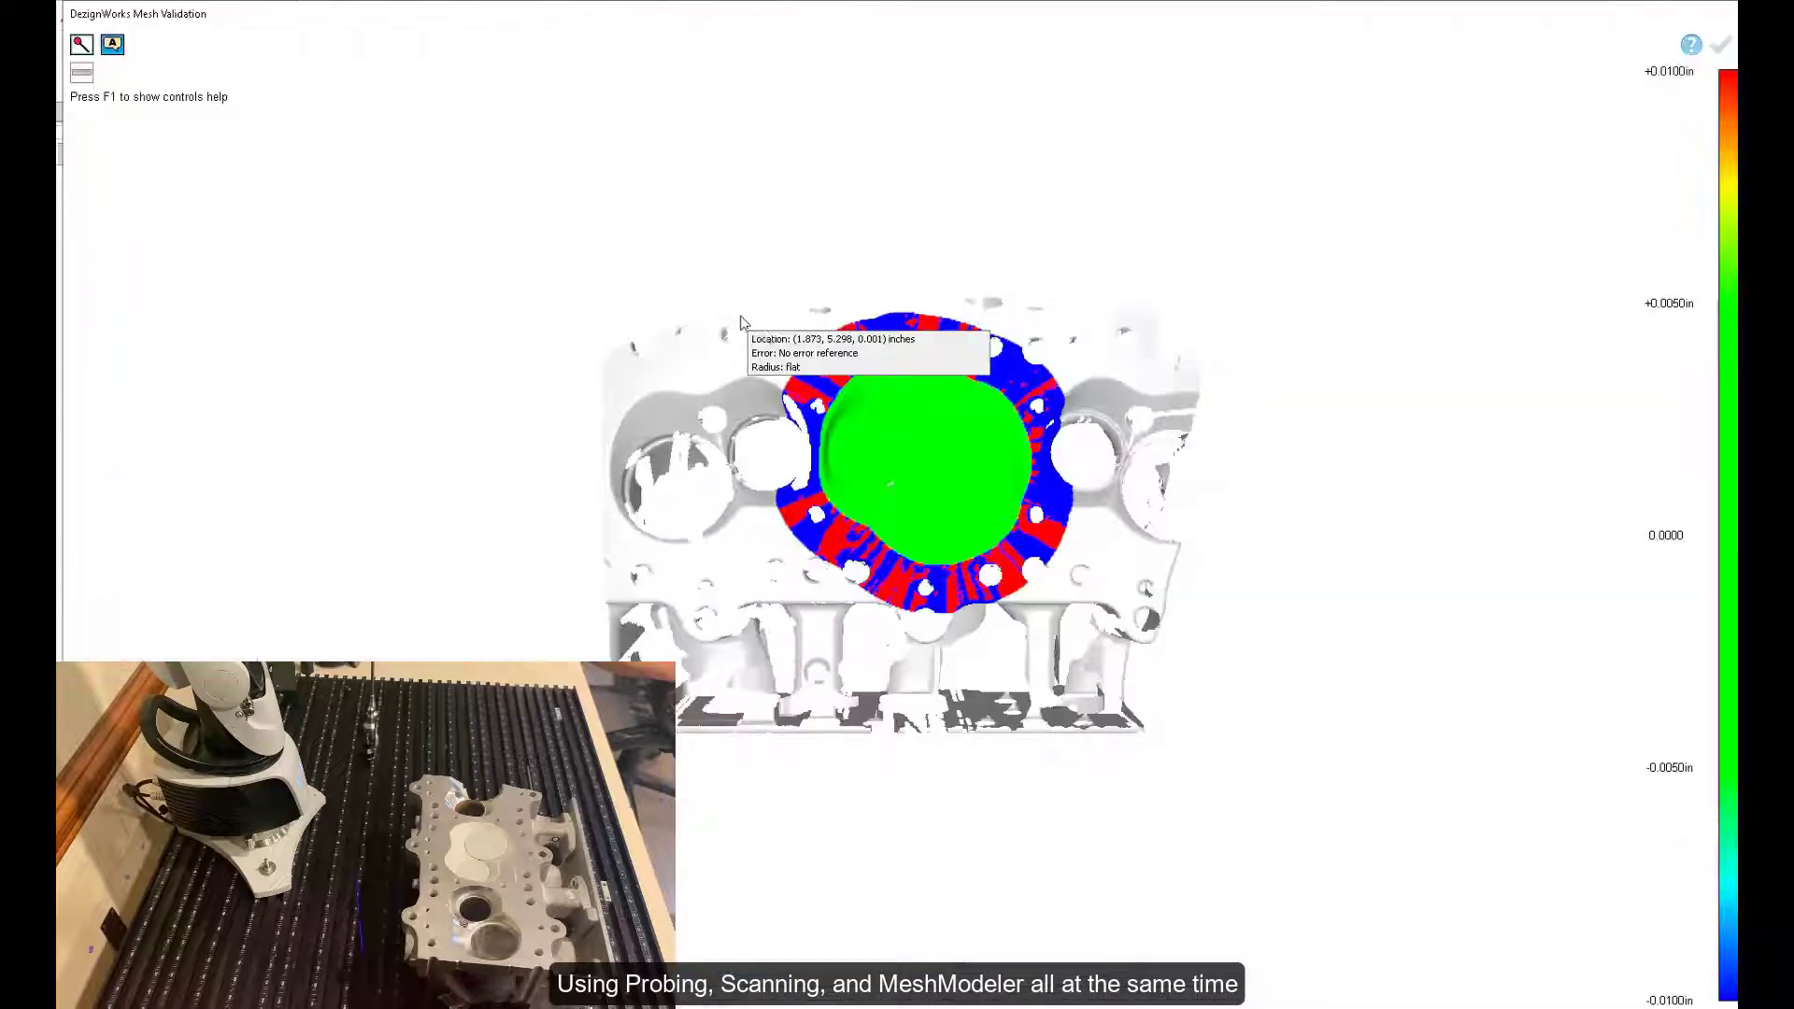
- Place four numbered deviation probes on the chamber heat map, reading -0.0003 to +0.0001in
{"action": "left_click", "coordinate": [865, 417]}
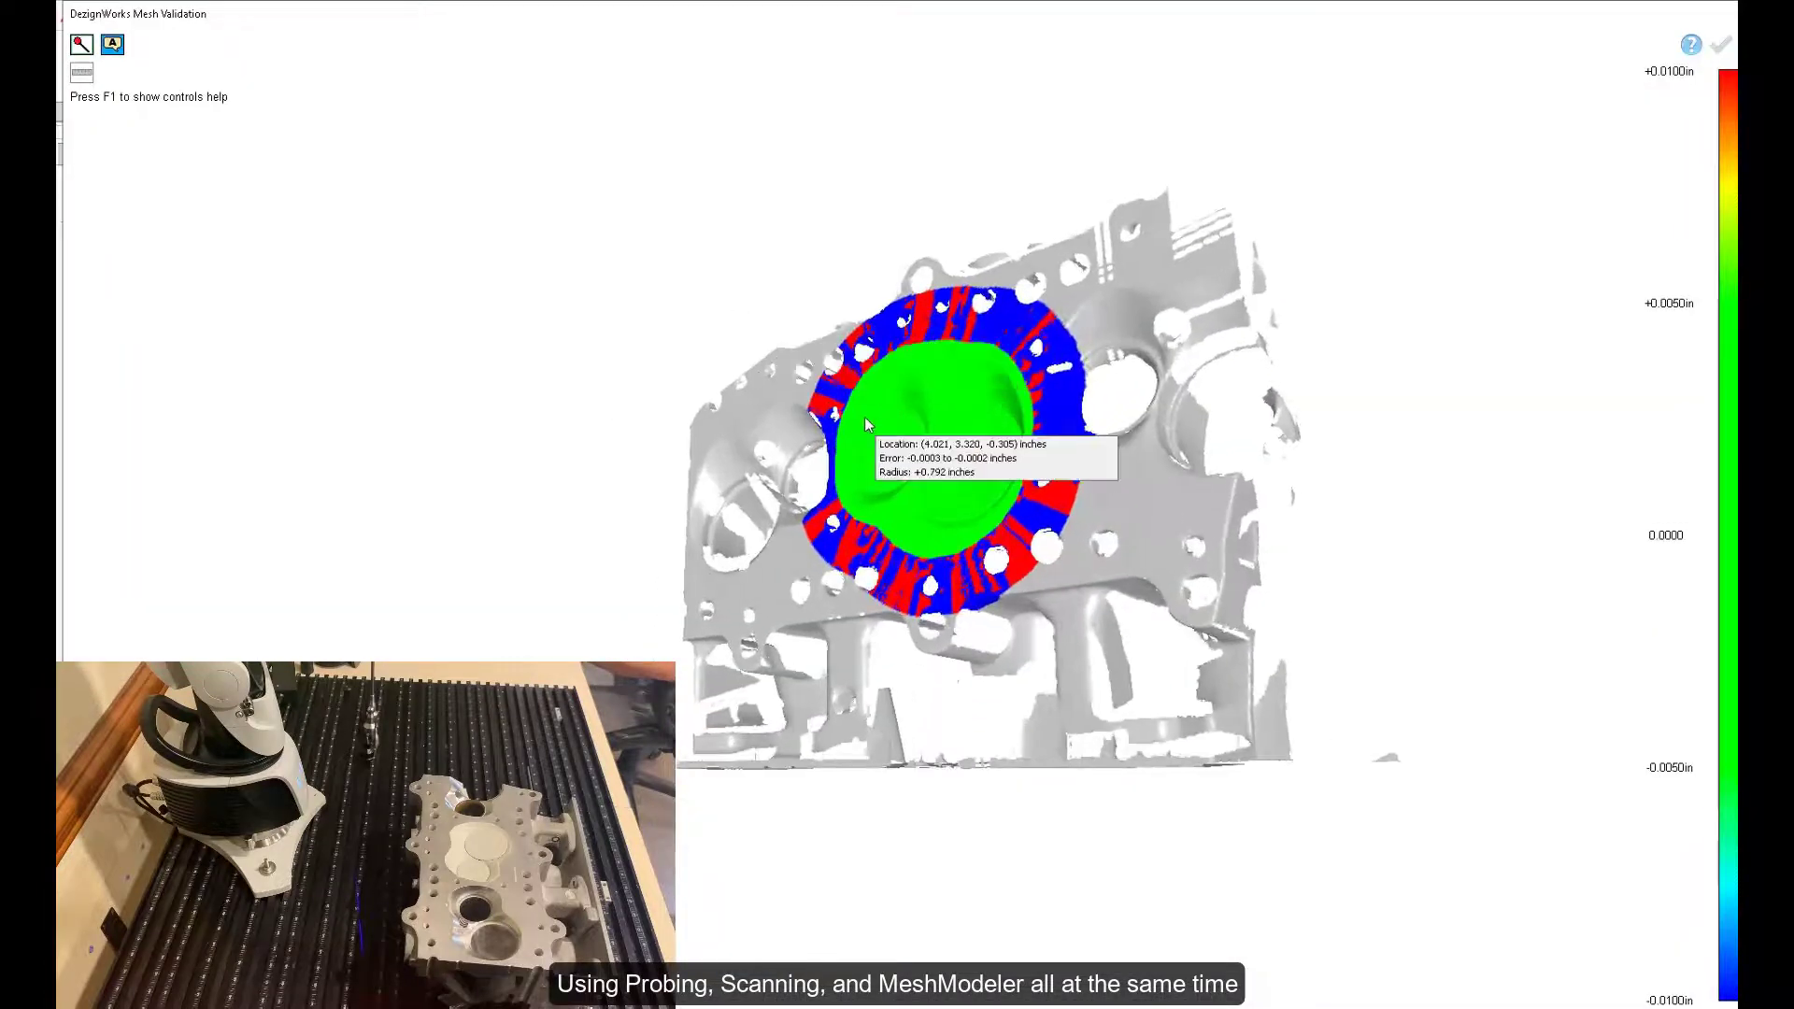
{"action": "left_click", "coordinate": [960, 381]}
{"action": "left_click", "coordinate": [962, 432]}
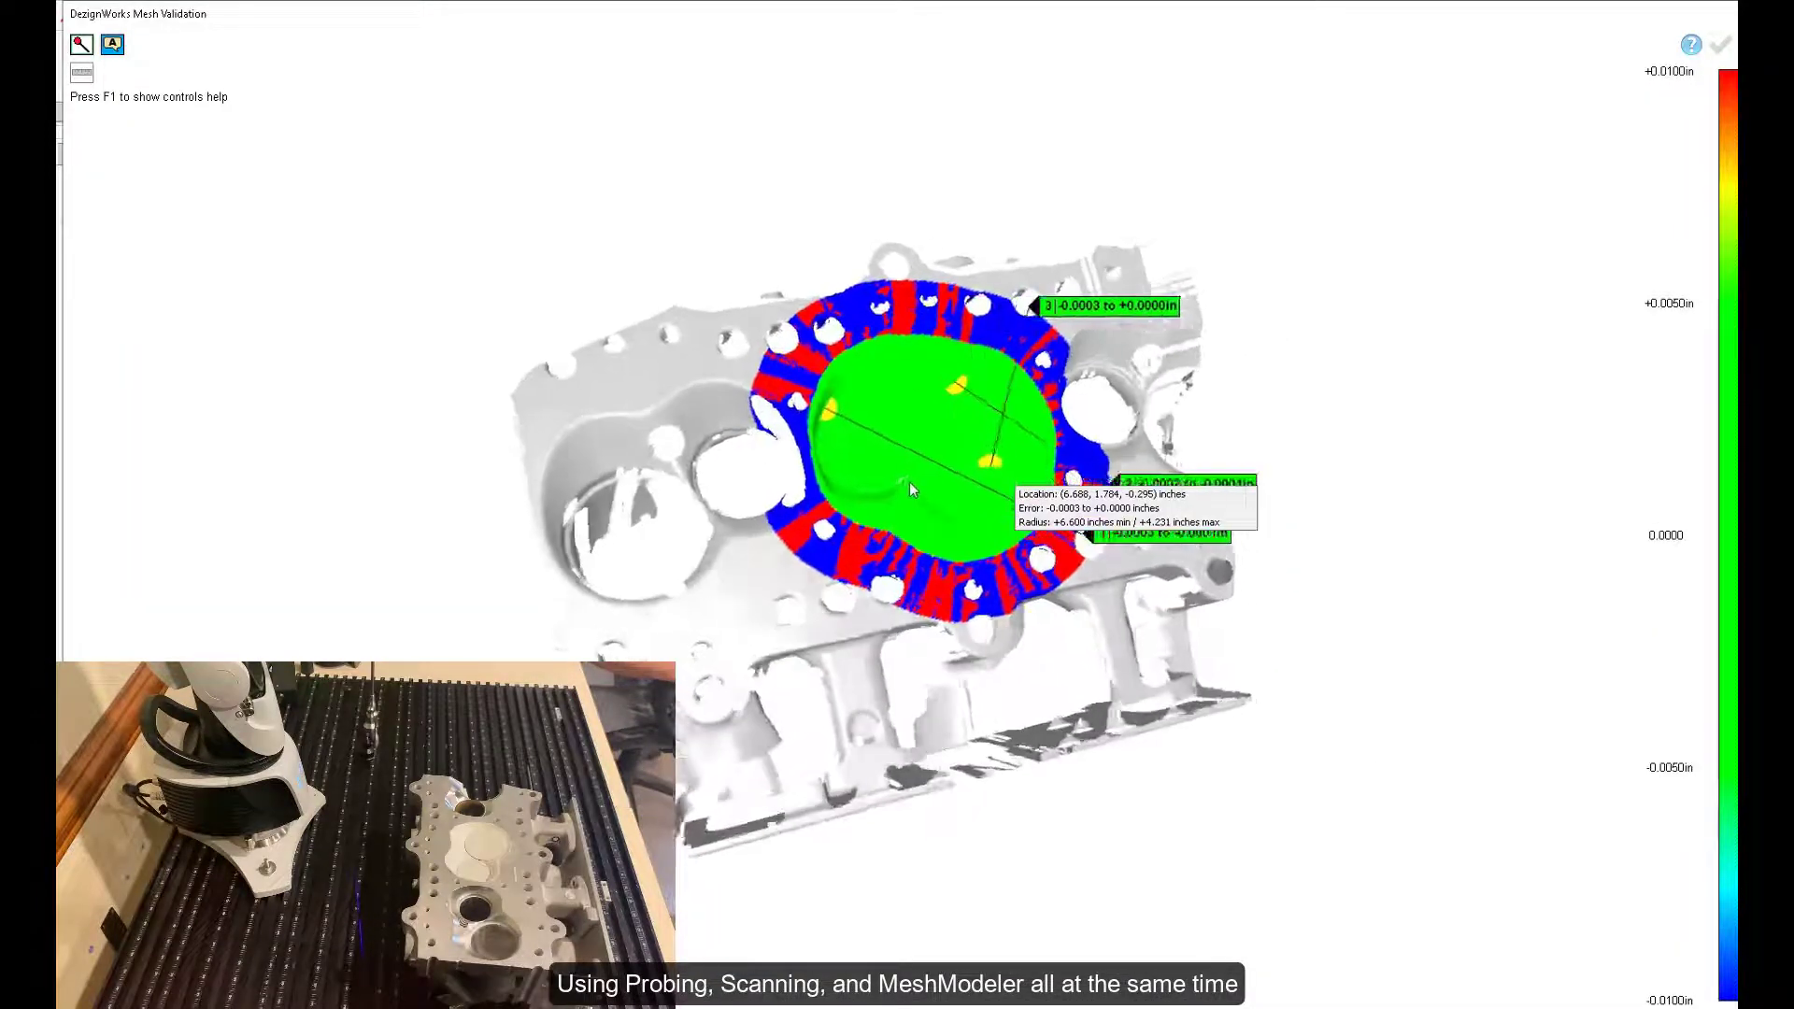
{"action": "left_click", "coordinate": [895, 474]}
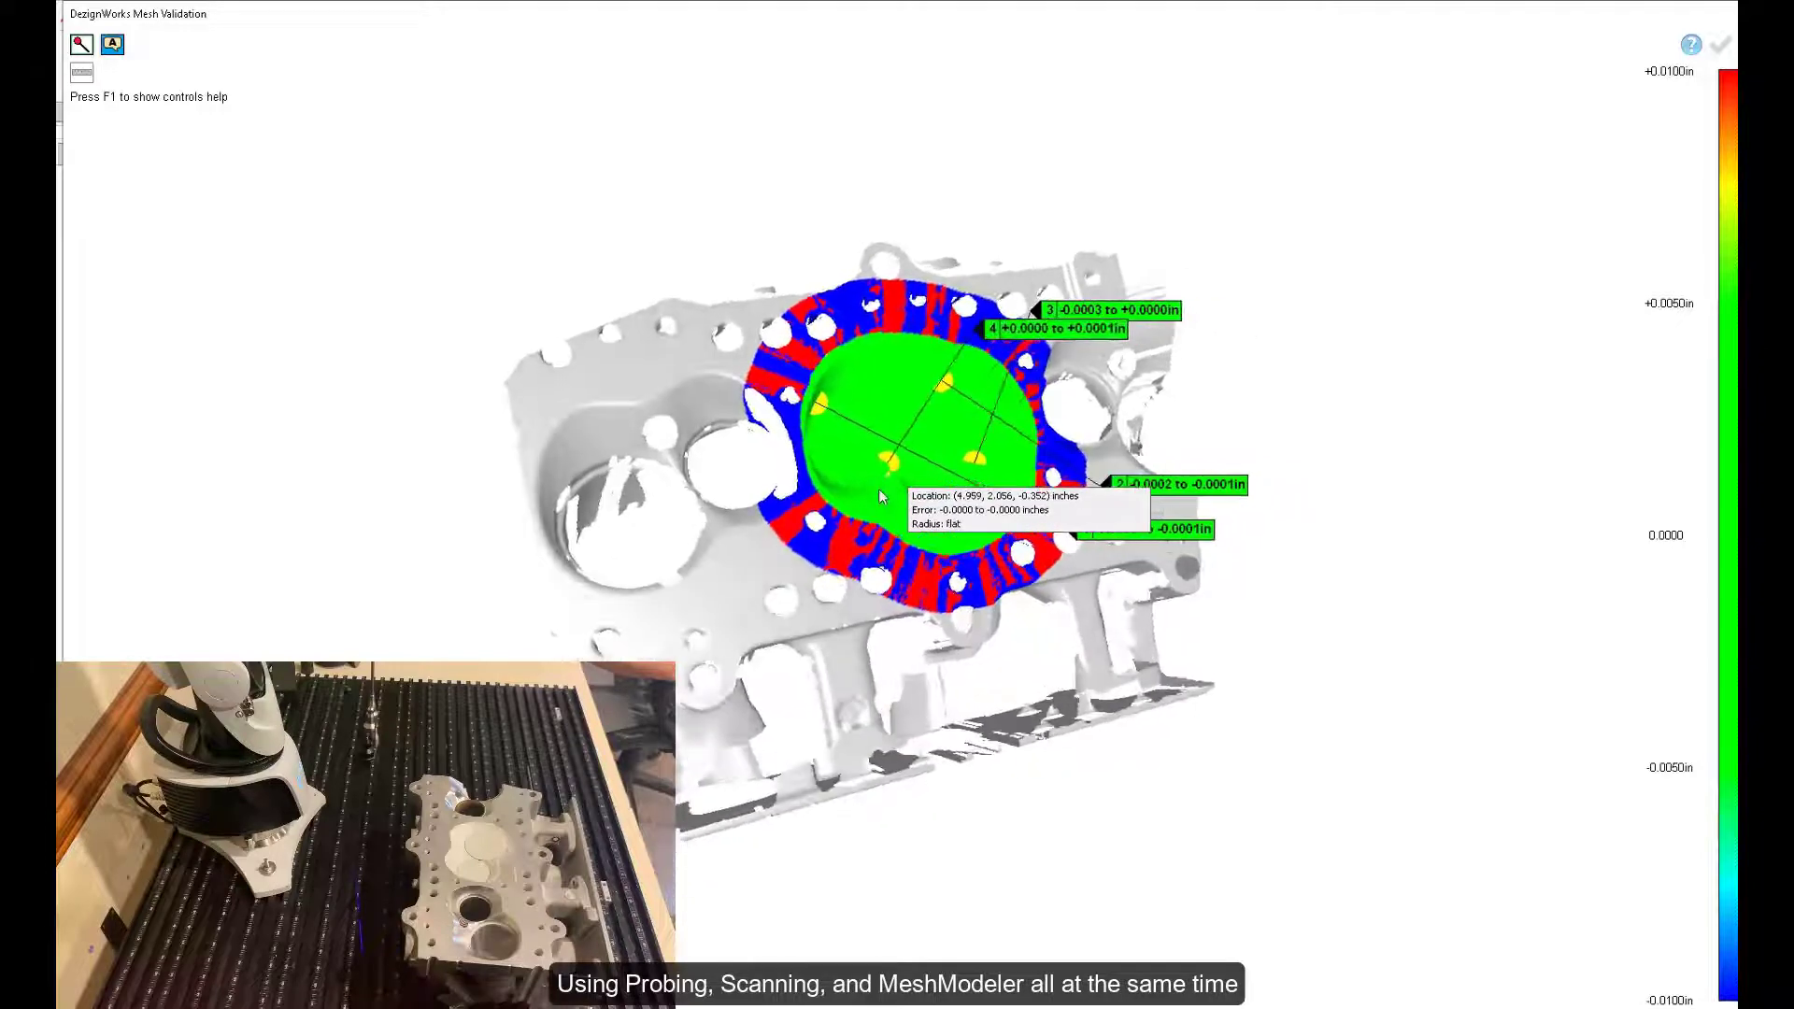